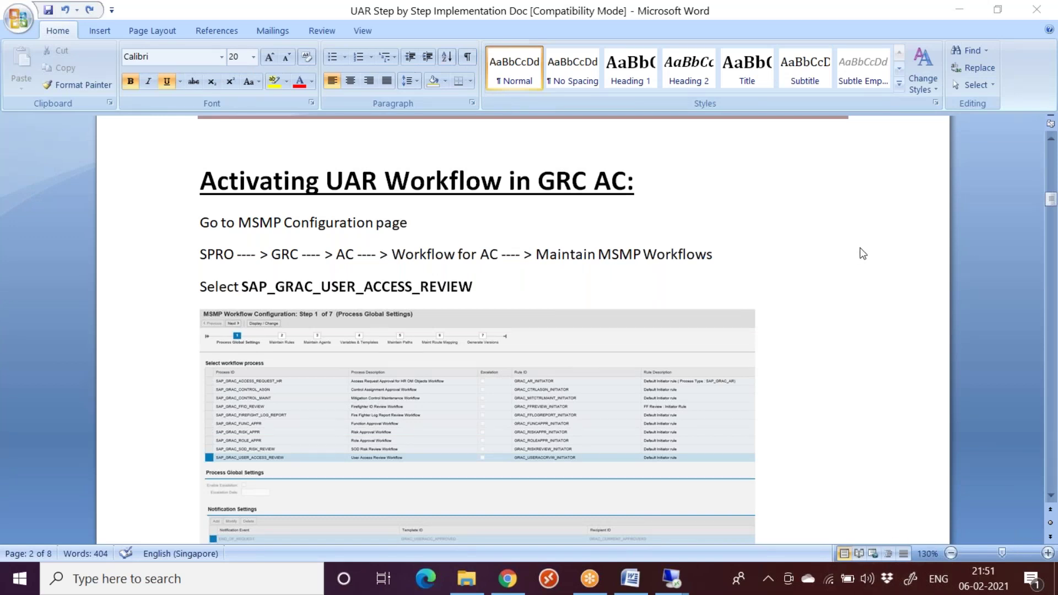
# Step: Review the Word document's instructions and SPRO path for reaching the MSMP configuration page
pyautogui.click(630, 578)
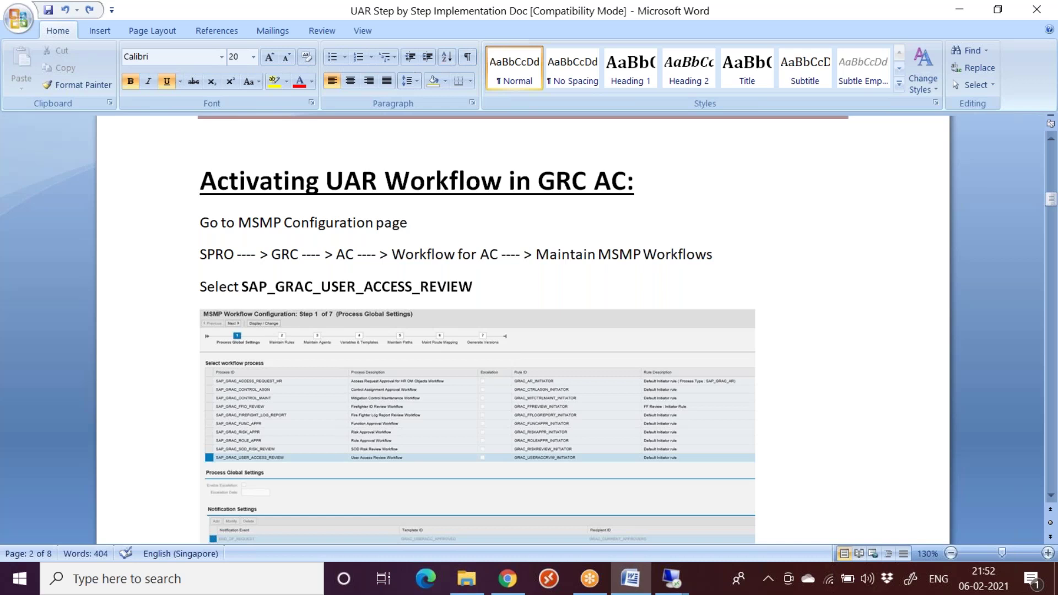
pyautogui.moveTo(200, 222); pyautogui.dragTo(452, 222)
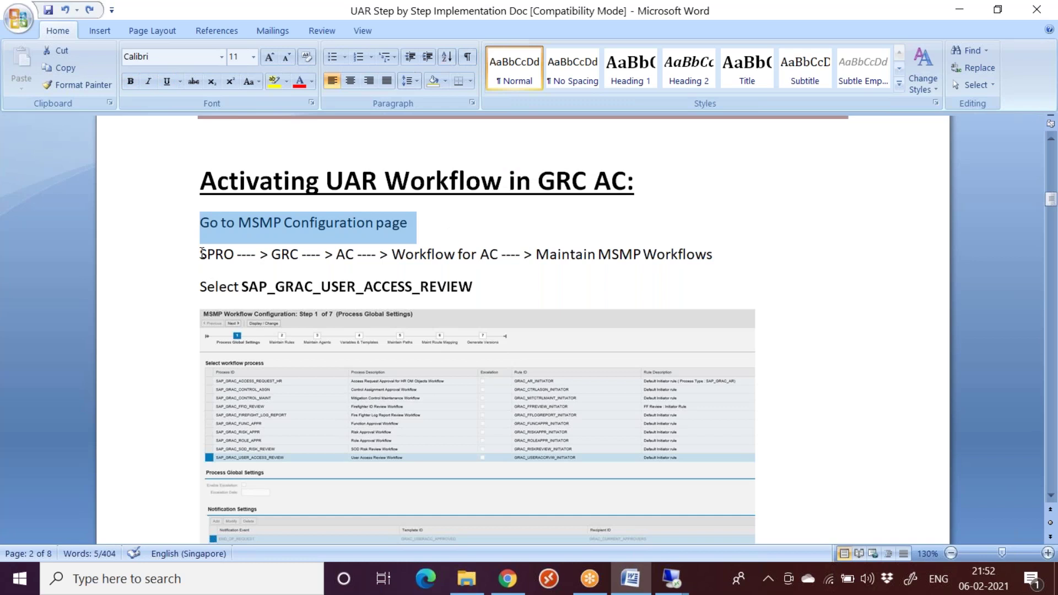
pyautogui.moveTo(202, 253); pyautogui.dragTo(733, 256)
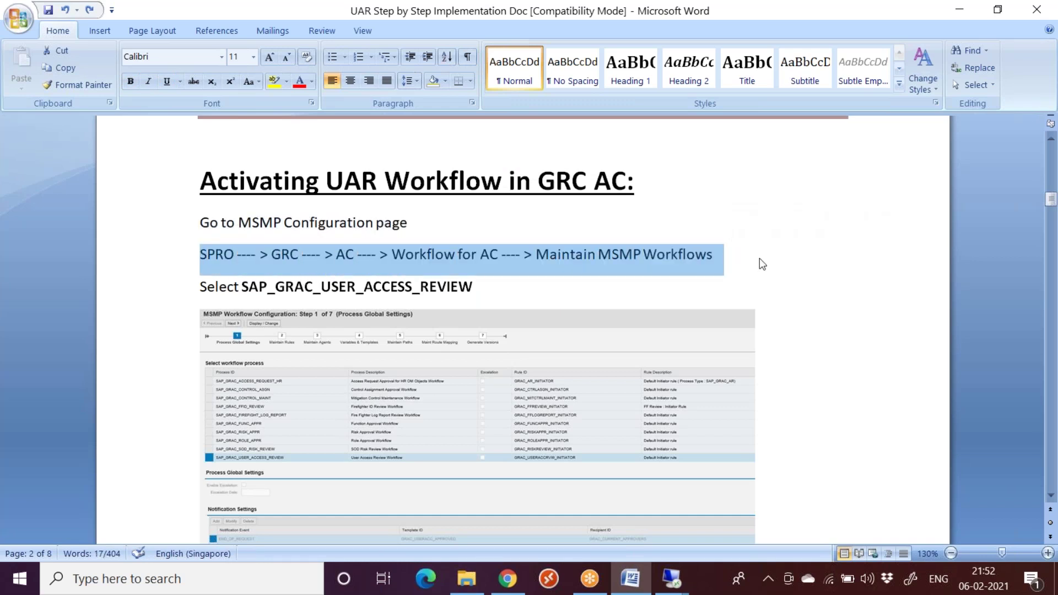
# Step: Switch to the remote SAP session and open Maintain MSMP Workflows under Workflow for Access Control in a maximized window
pyautogui.click(672, 579)
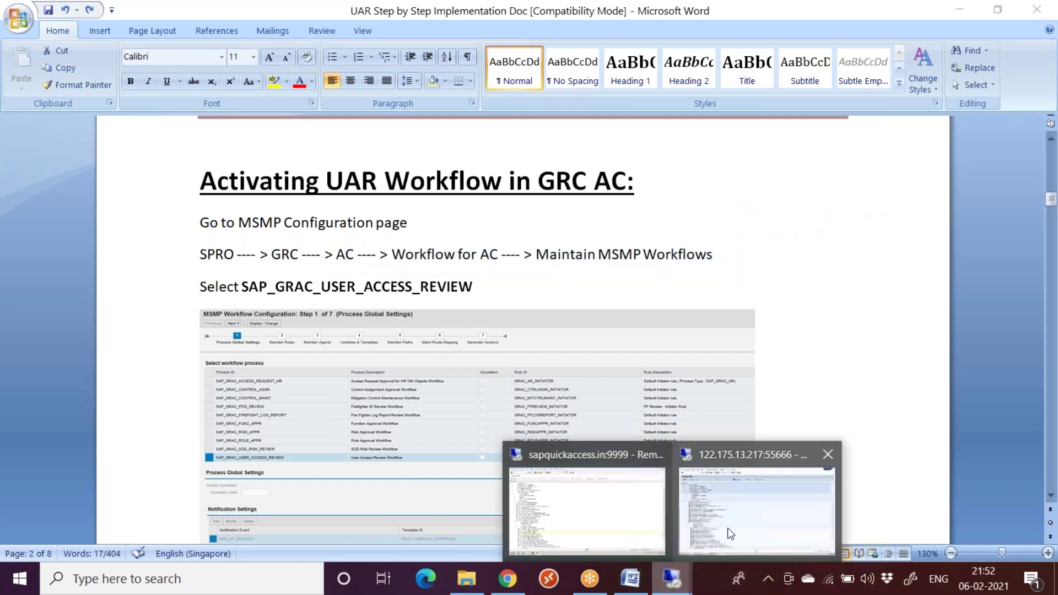
pyautogui.click(749, 502)
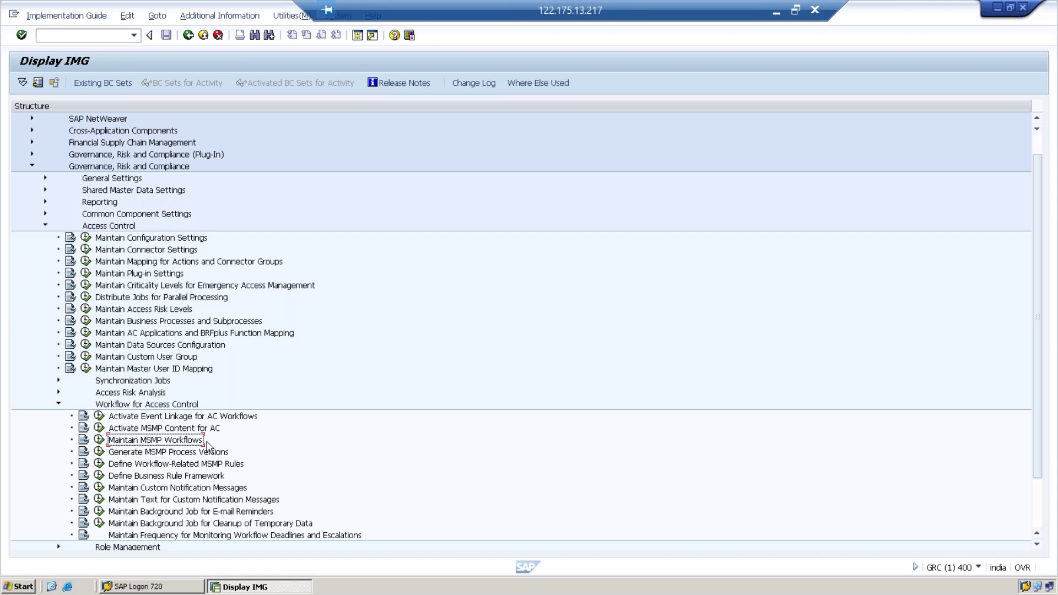
pyautogui.click(99, 440)
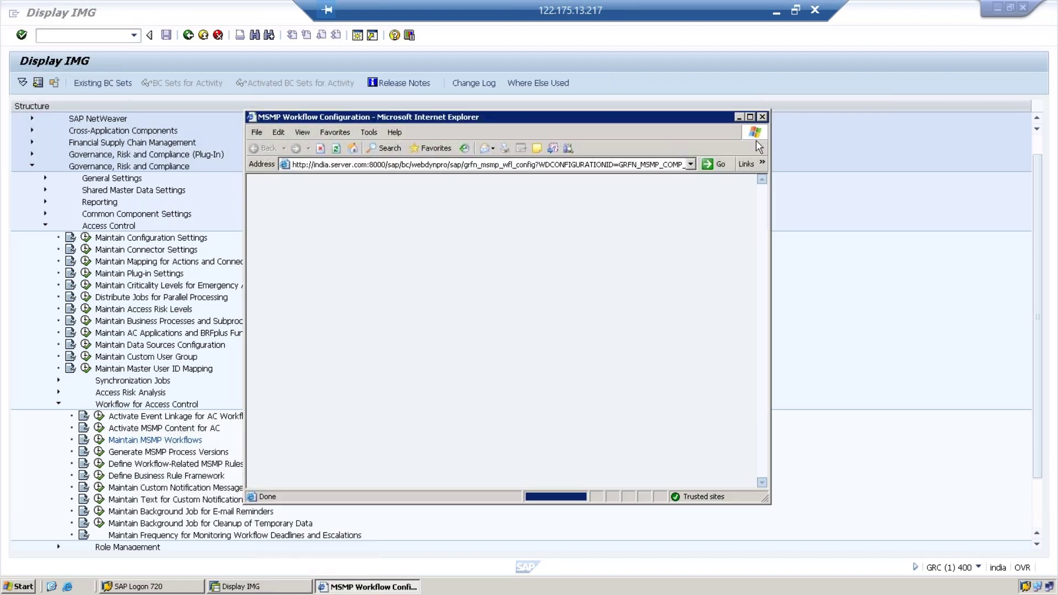
pyautogui.click(750, 117)
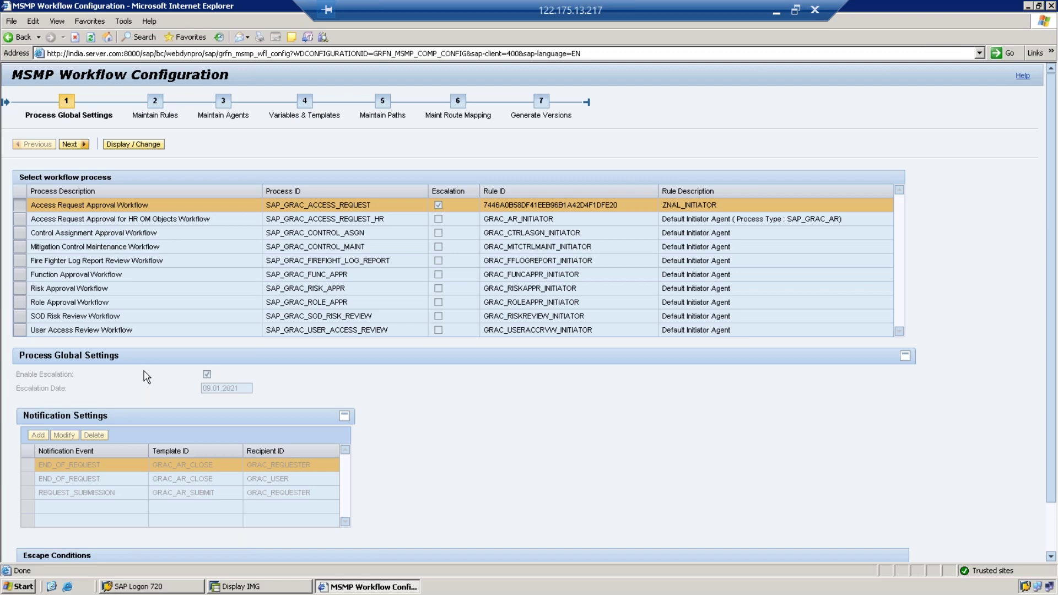
# Step: Check the rules listed for the Access Request Approval Workflow and return to the process global settings
pyautogui.click(20, 330)
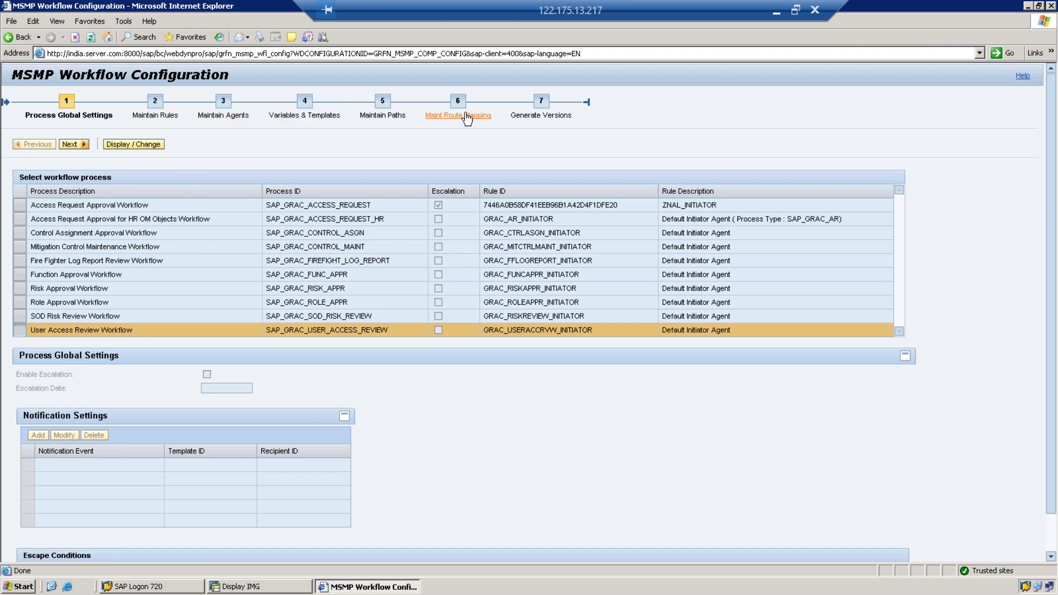
pyautogui.click(19, 206)
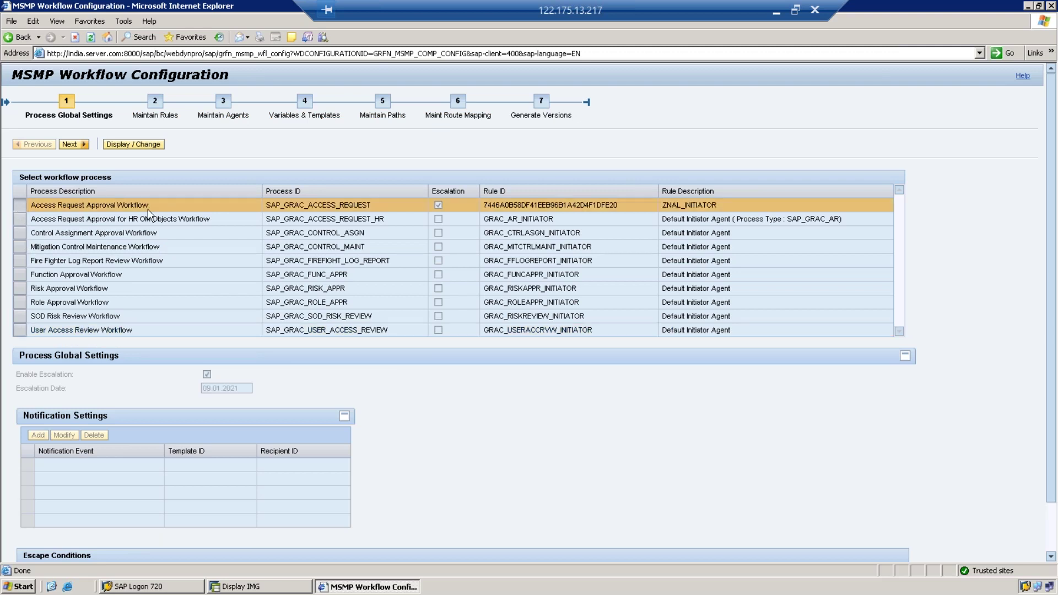
pyautogui.click(70, 144)
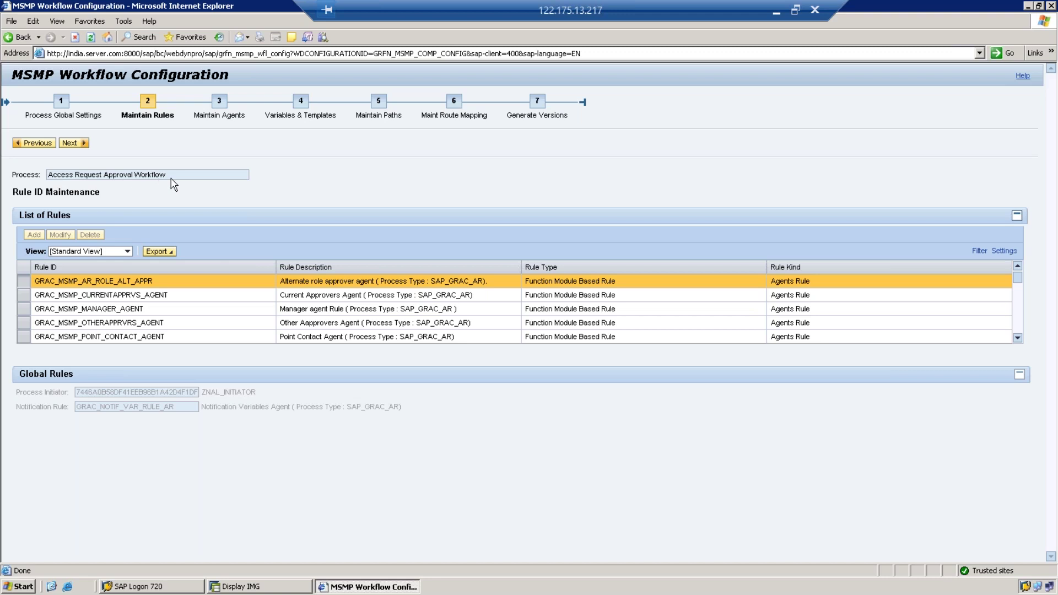
pyautogui.click(36, 143)
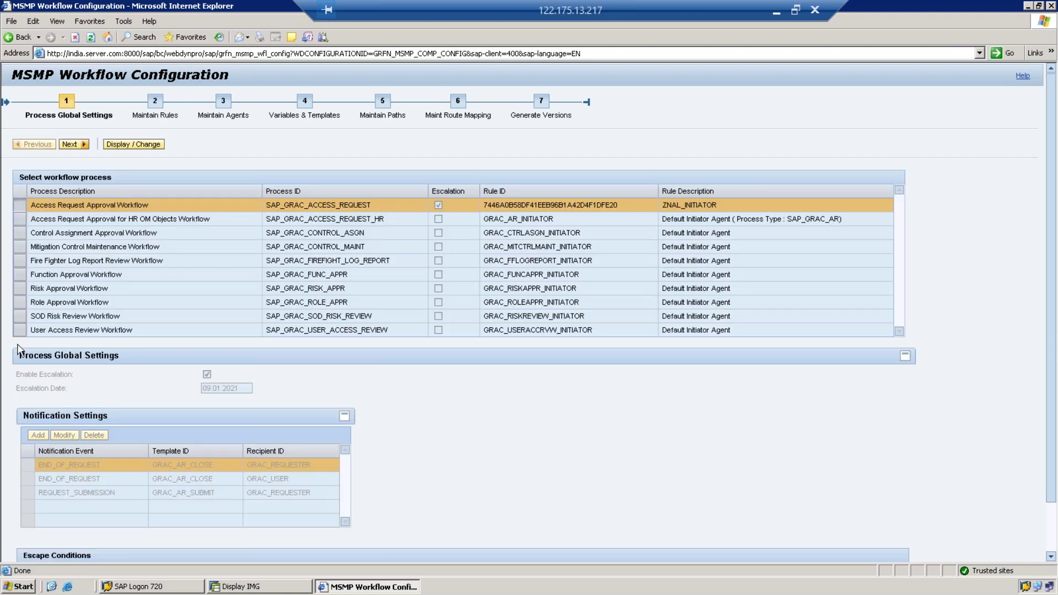
# Step: Select the User Access Review Workflow process and check its rule list, returning to its global settings
pyautogui.click(20, 329)
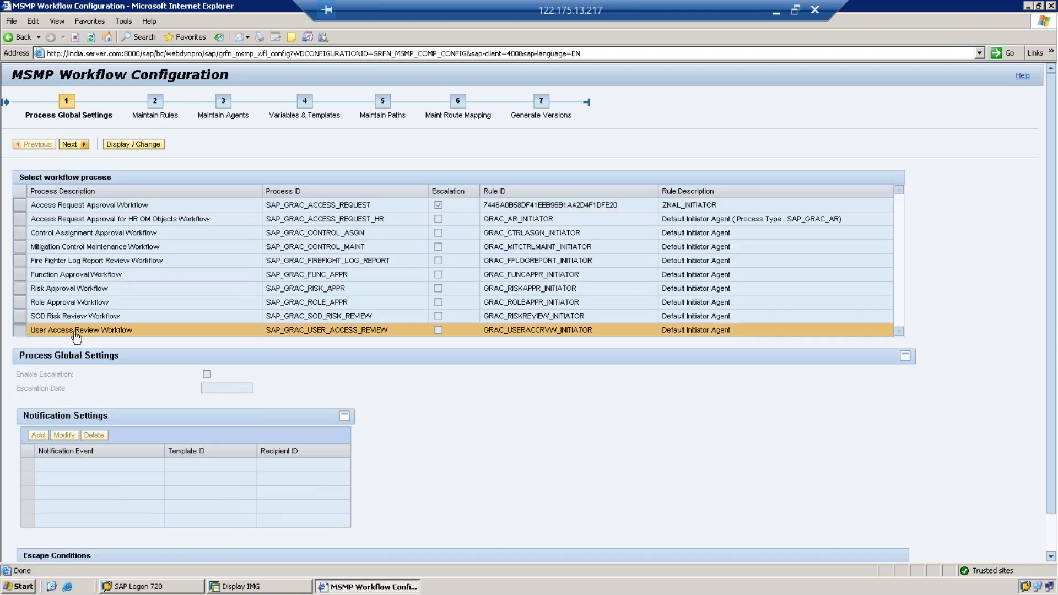
pyautogui.click(75, 144)
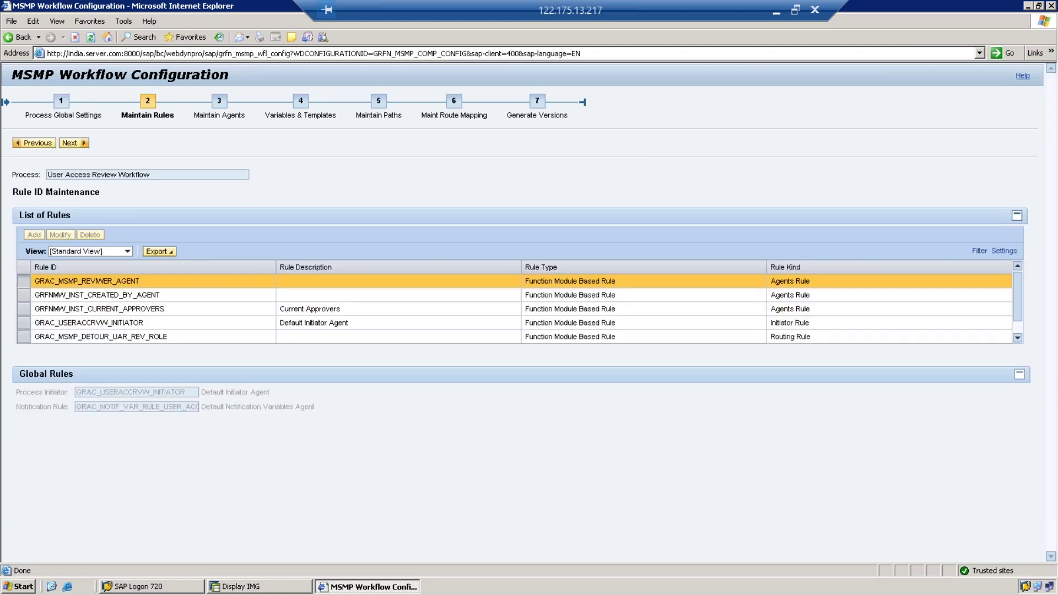
pyautogui.moveTo(49, 175); pyautogui.dragTo(161, 183)
pyautogui.click(35, 144)
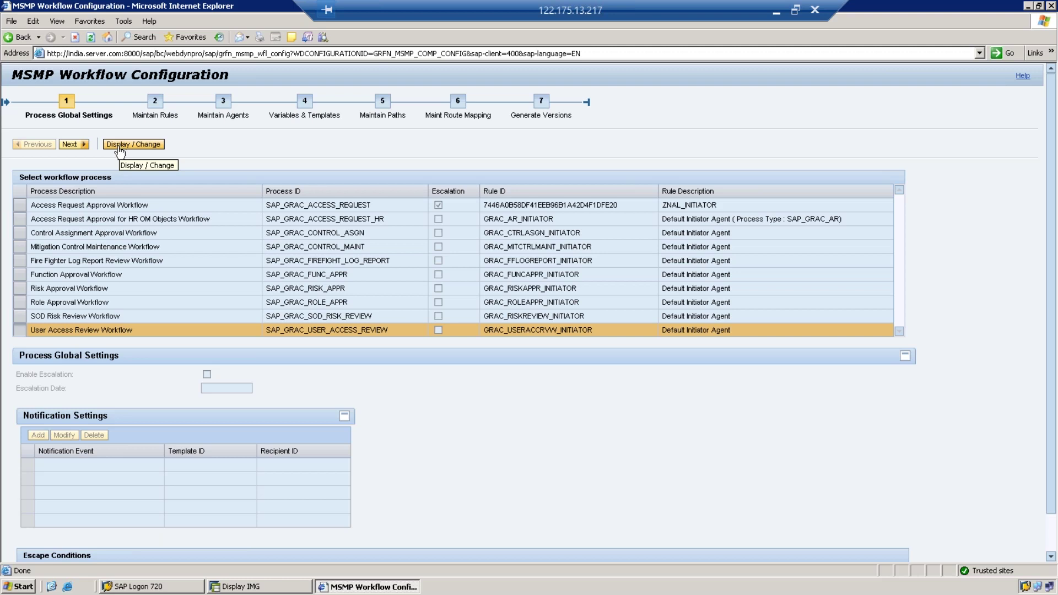
pyautogui.click(70, 144)
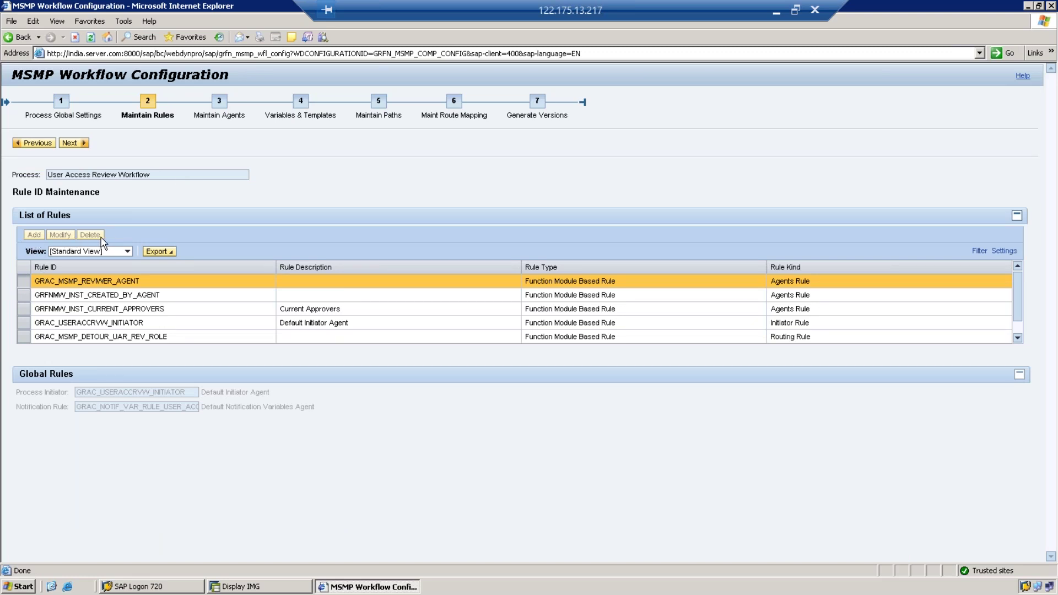
pyautogui.click(30, 145)
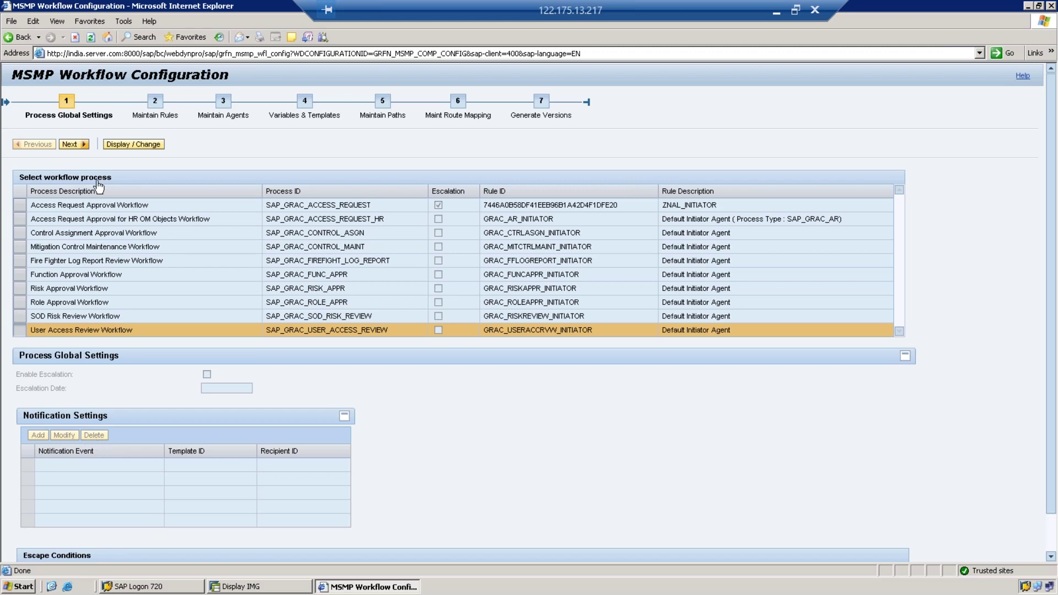
# Step: Switch the User Access Review Workflow to change mode and add a notification for the REQUEST_SUBMISSION event
pyautogui.click(134, 144)
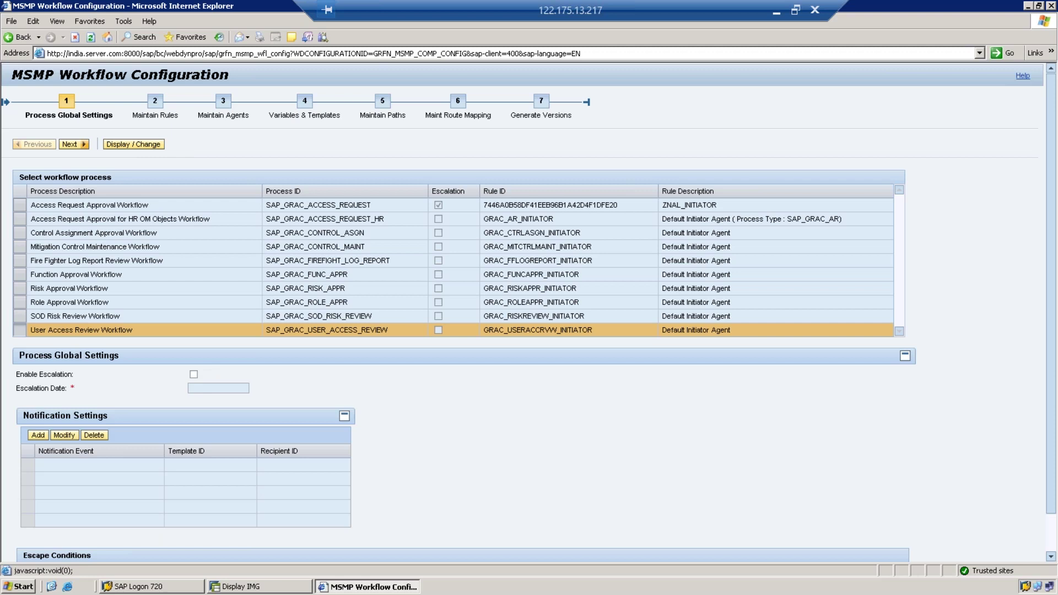
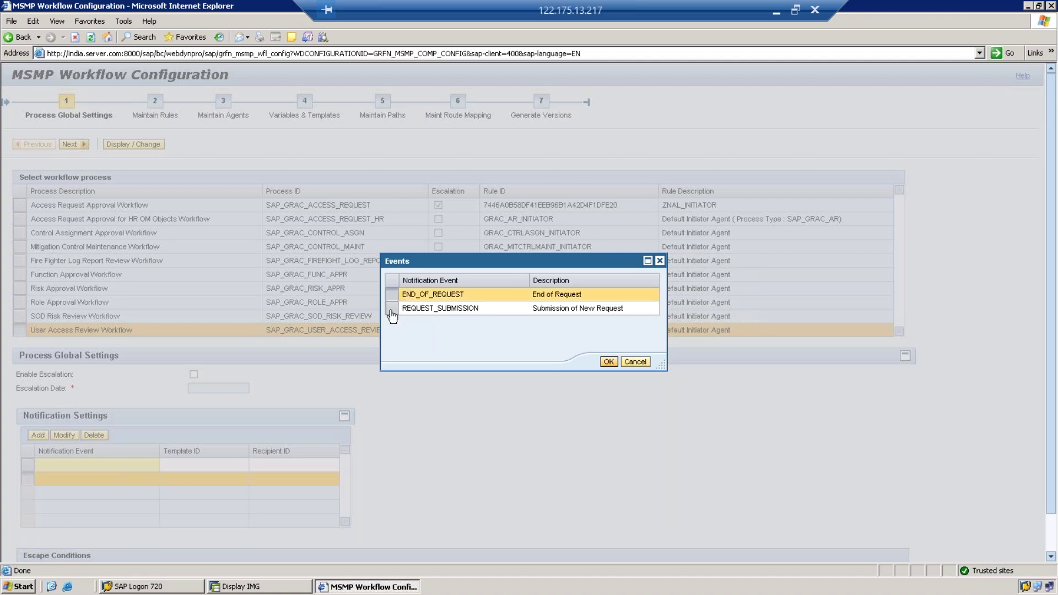
pyautogui.click(391, 312)
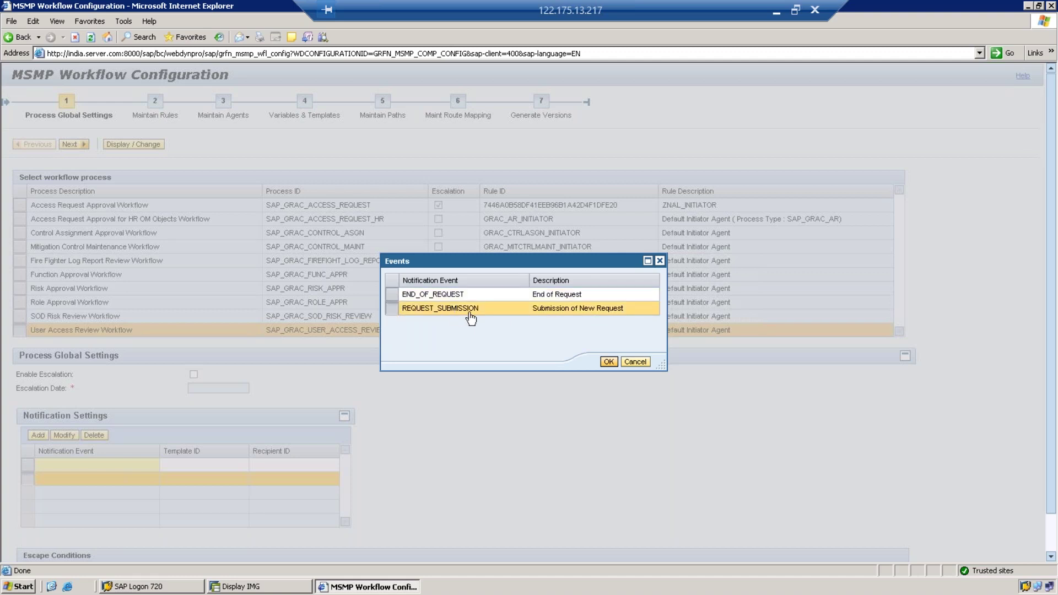
pyautogui.click(608, 362)
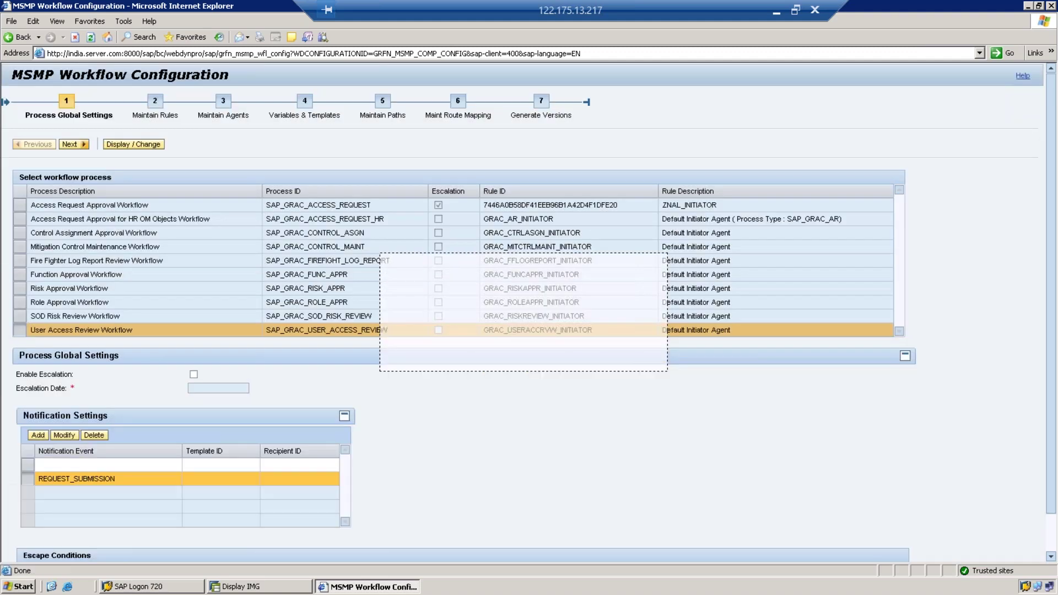
# Step: Set the REQUEST_SUBMISSION notification's template to GRAC_USERACC_WORK_ITEM and its recipient to GRAC_CURRENT_APPROVERS
pyautogui.click(201, 481)
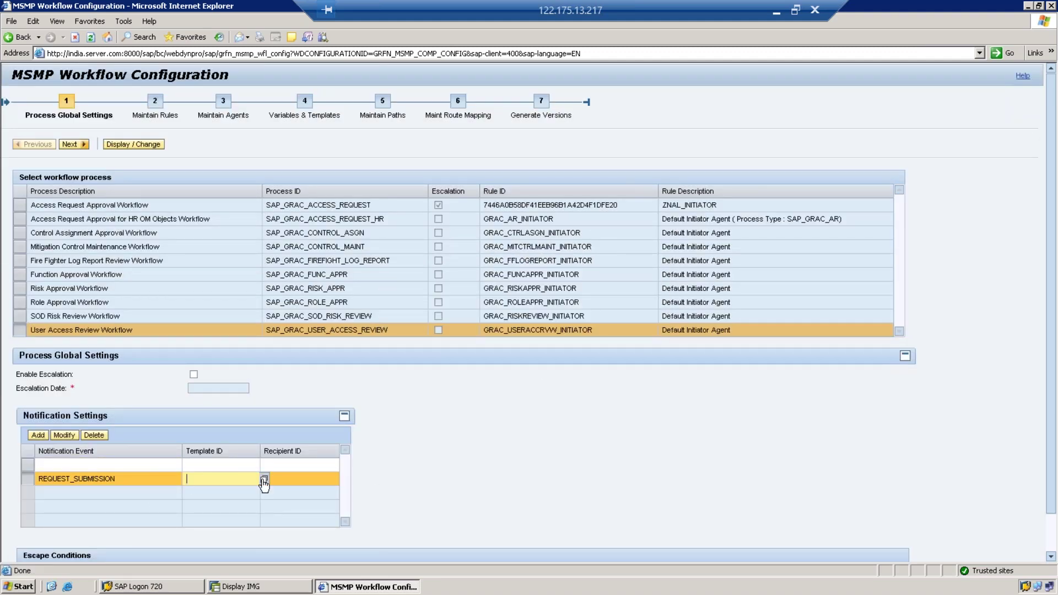
pyautogui.click(265, 478)
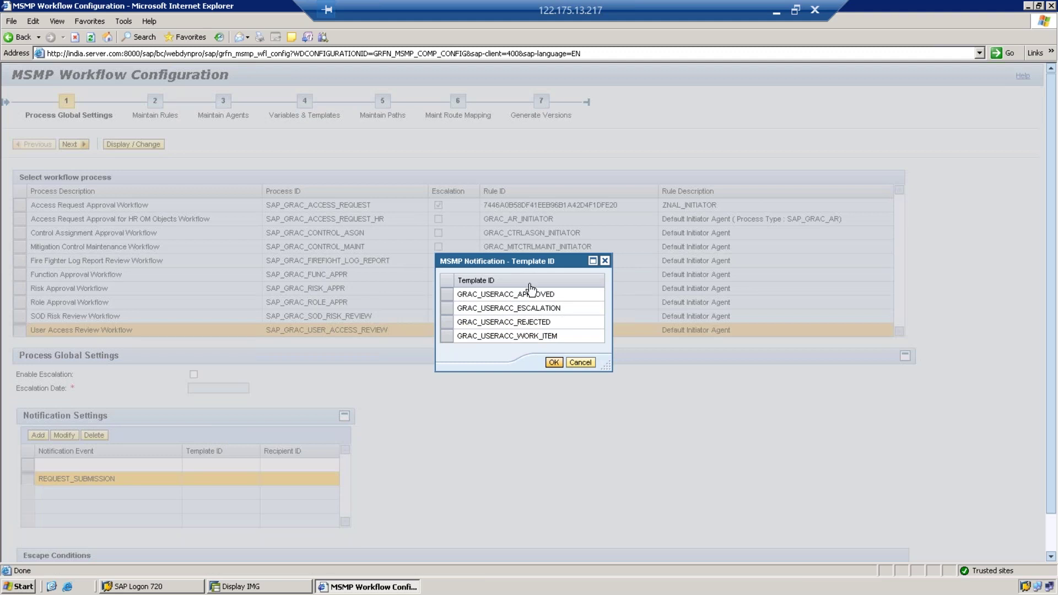
pyautogui.click(447, 336)
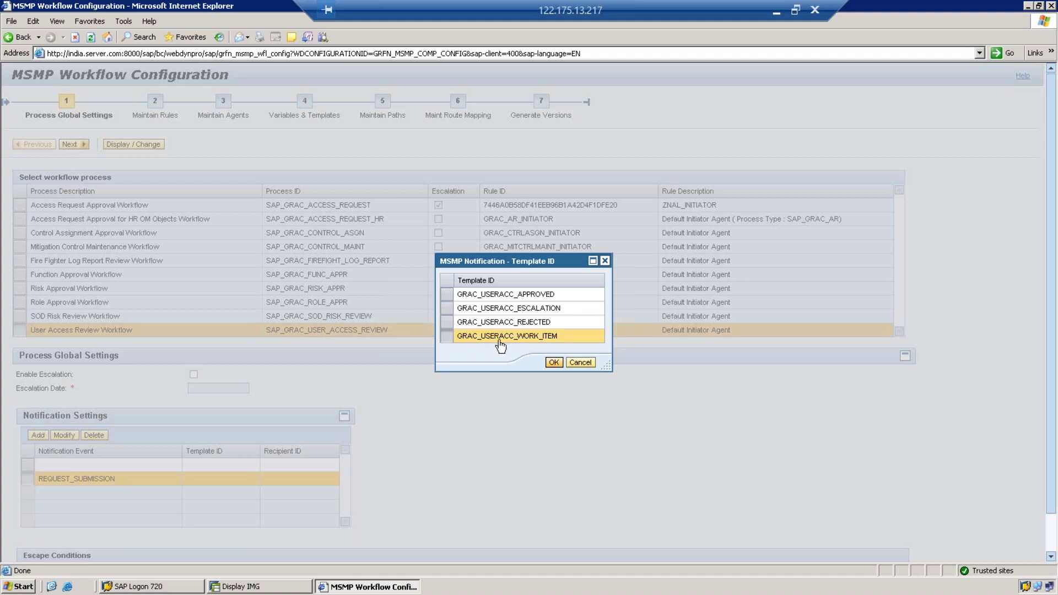
pyautogui.click(554, 362)
pyautogui.click(286, 478)
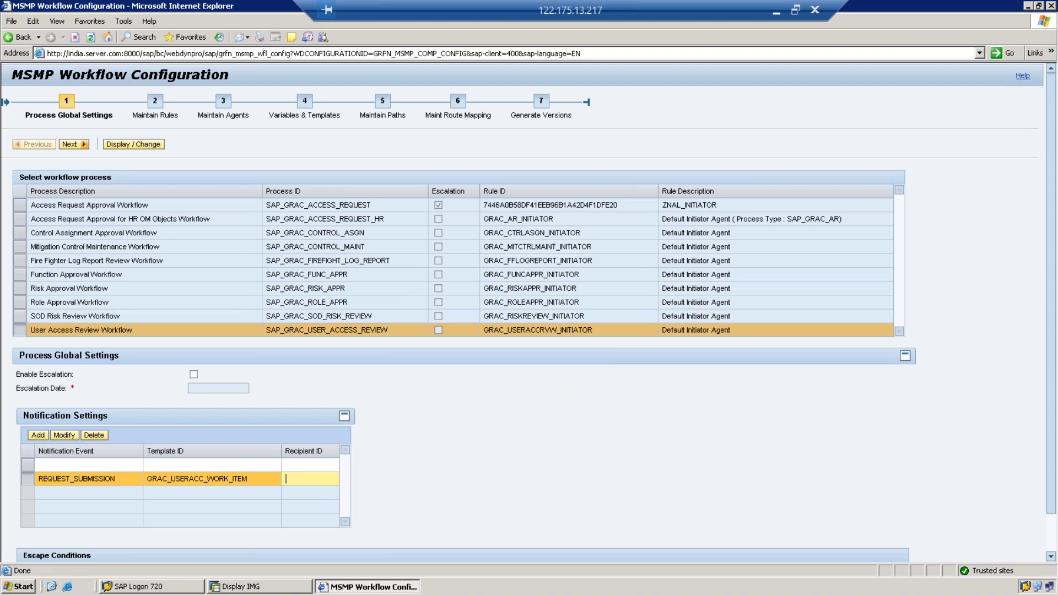
pyautogui.click(344, 478)
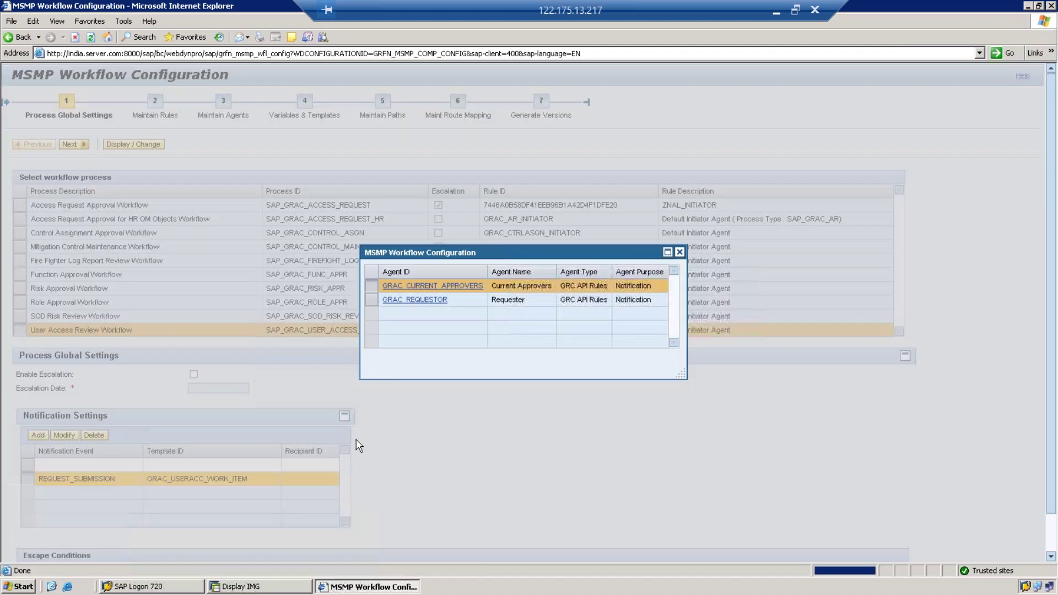
pyautogui.click(453, 286)
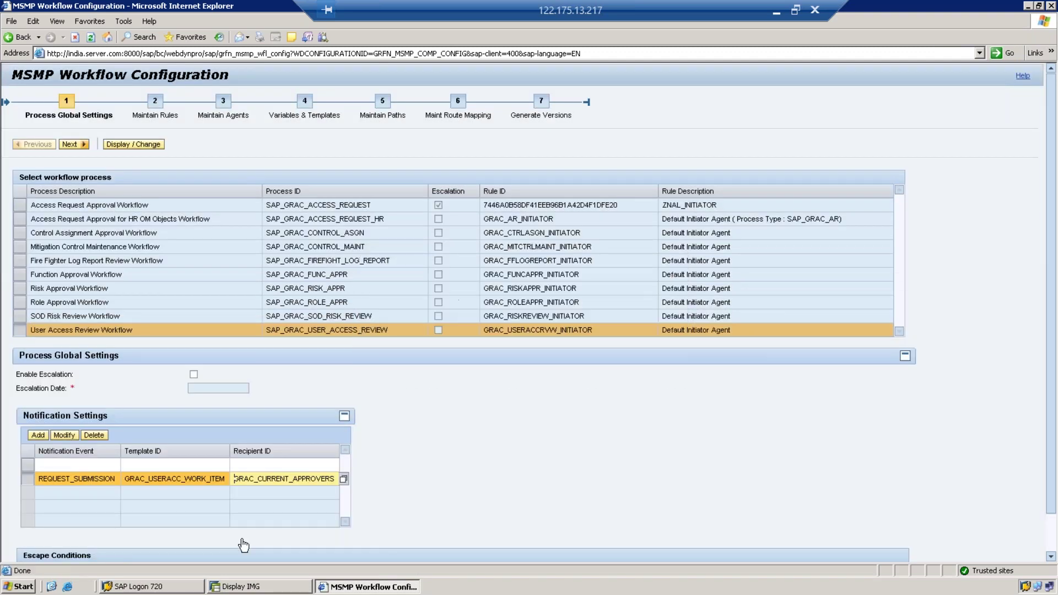
# Step: Try to assign END_OF_REQUEST to the blank notification row, and reset the filled row's event to REQUEST_SUBMISSION
pyautogui.click(55, 464)
pyautogui.click(124, 467)
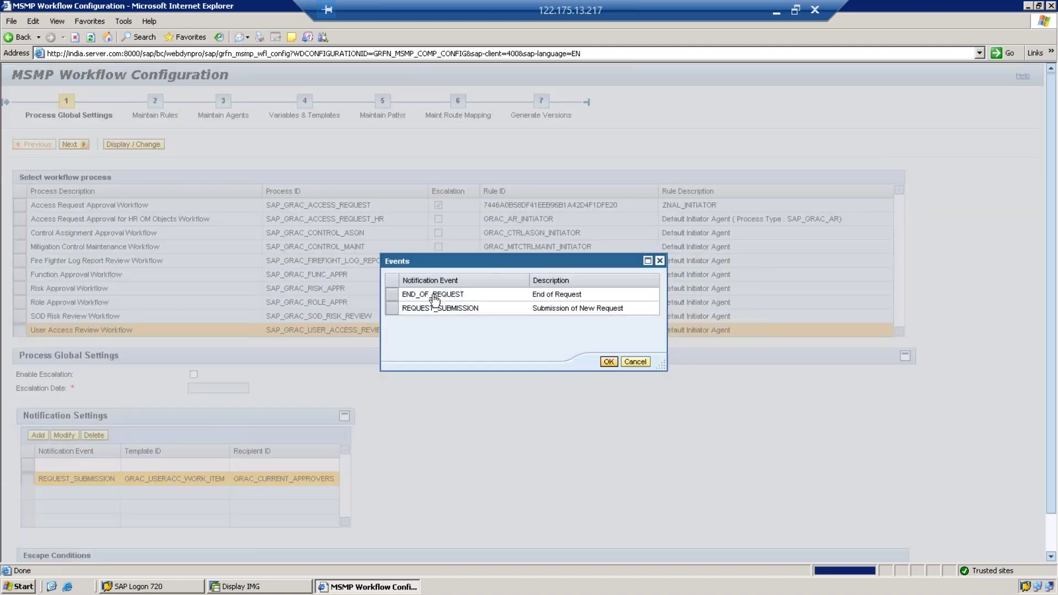
pyautogui.click(435, 300)
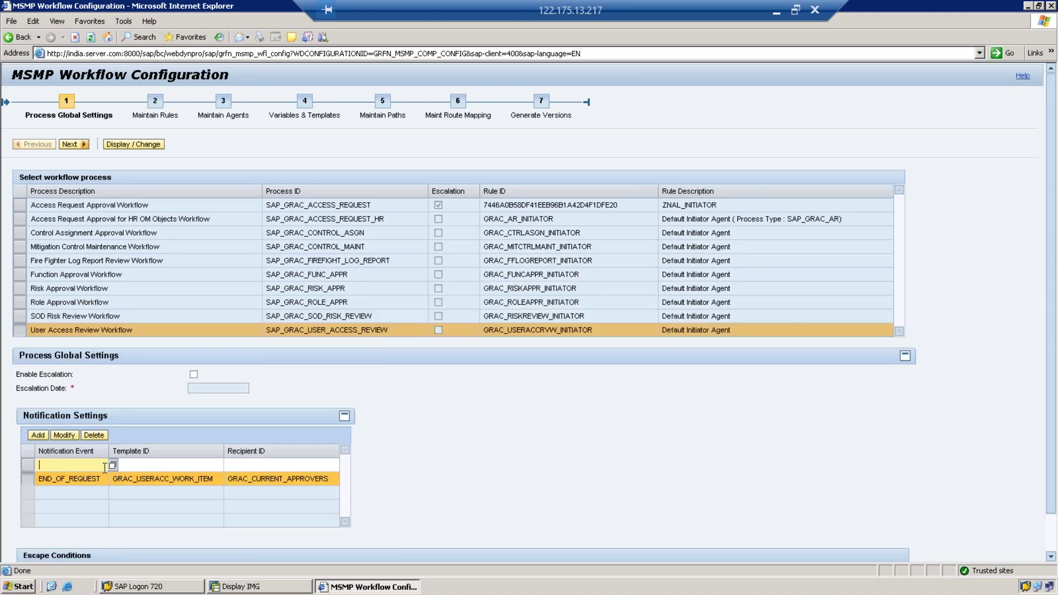
pyautogui.click(83, 478)
pyautogui.click(113, 479)
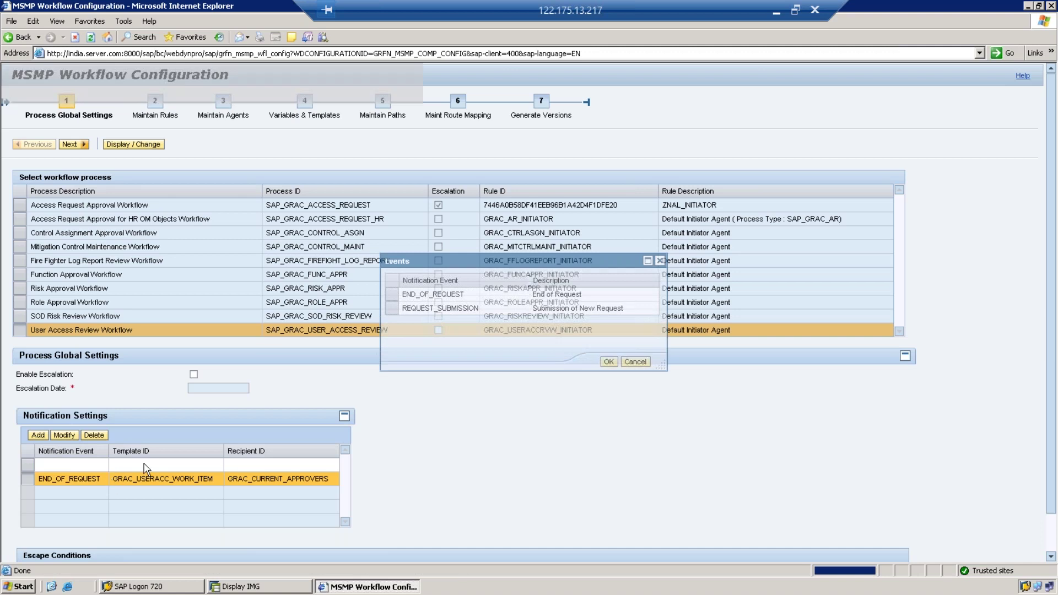
pyautogui.click(437, 308)
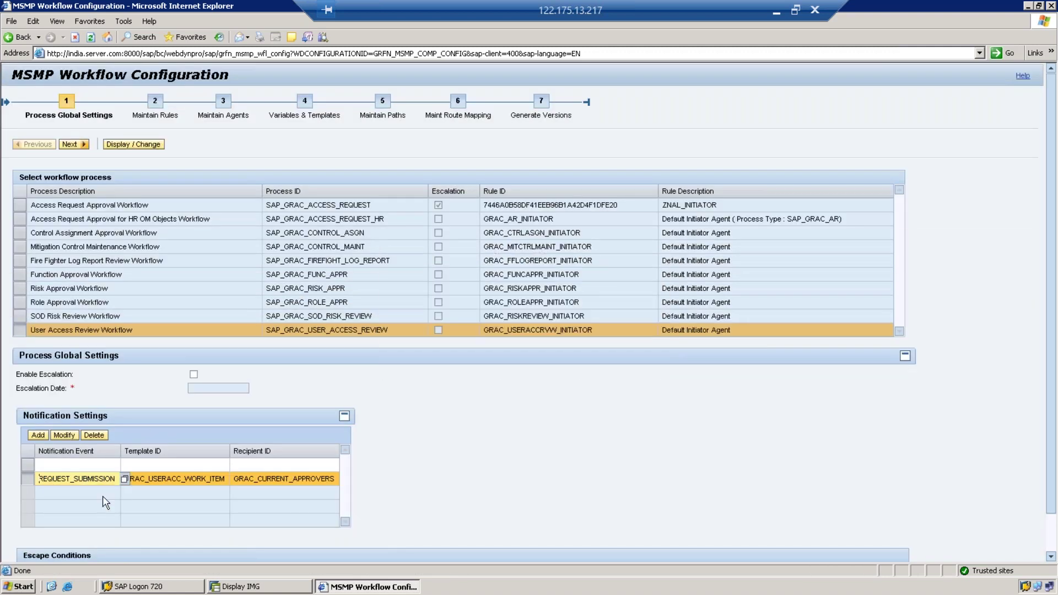
# Step: Try again to choose END_OF_REQUEST as the event of the blank notification row
pyautogui.click(91, 465)
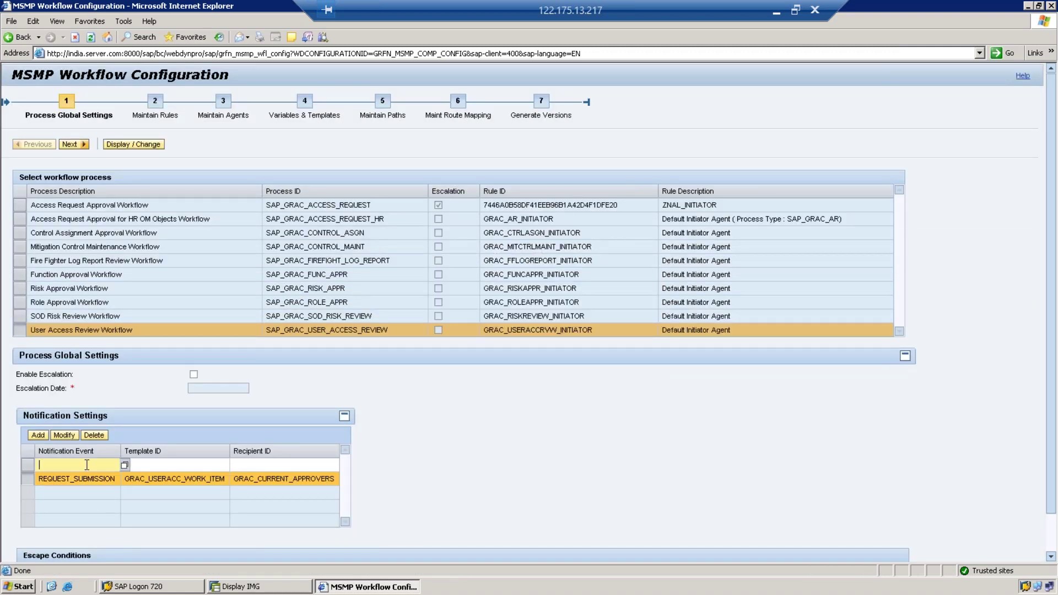
pyautogui.click(125, 465)
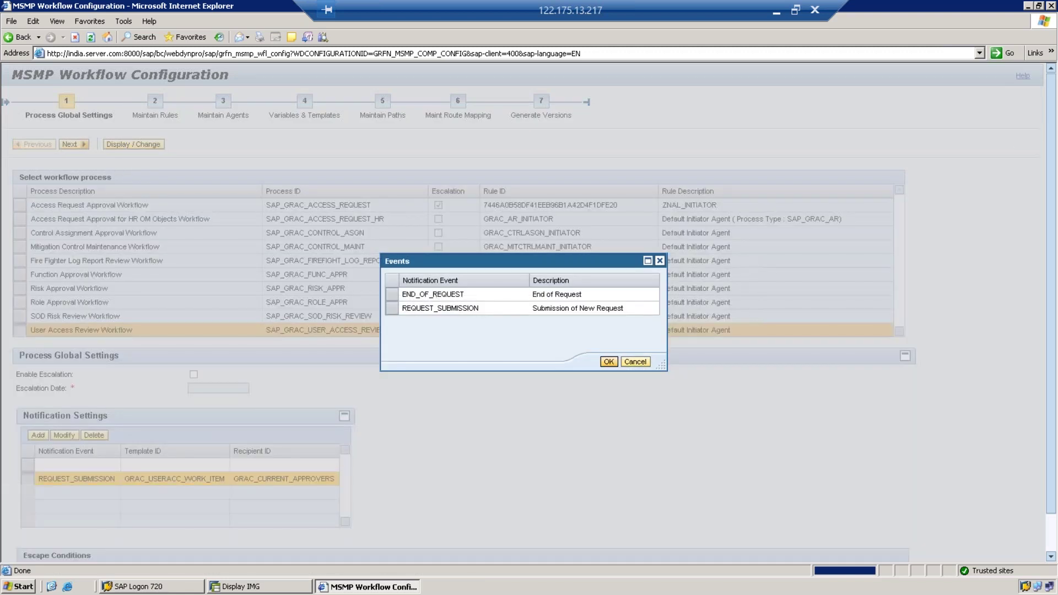
pyautogui.click(433, 294)
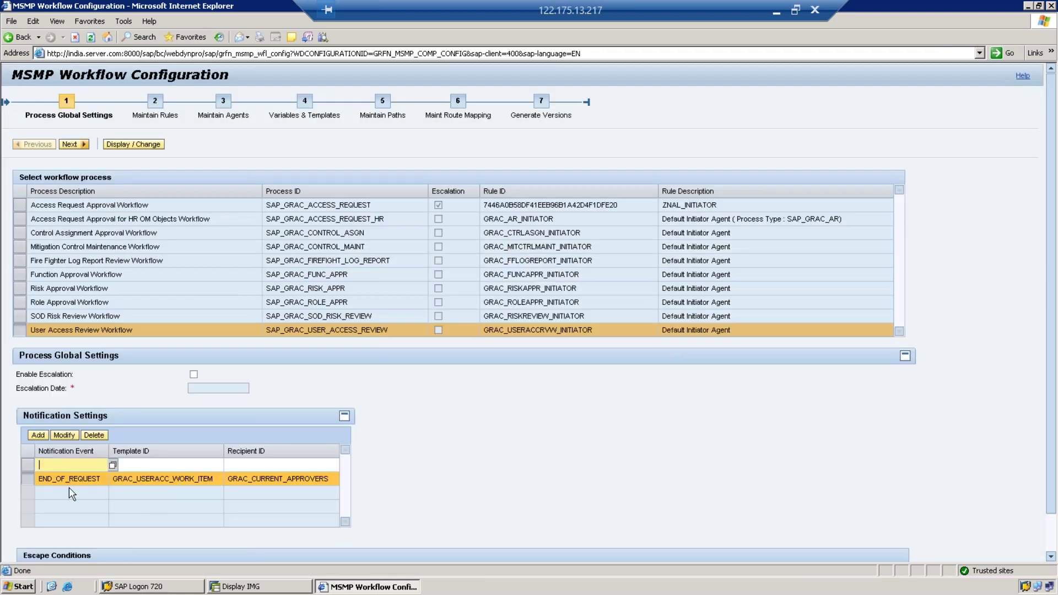
# Step: Delete the blank notification row and set the remaining notification's event to REQUEST_SUBMISSION
pyautogui.click(94, 435)
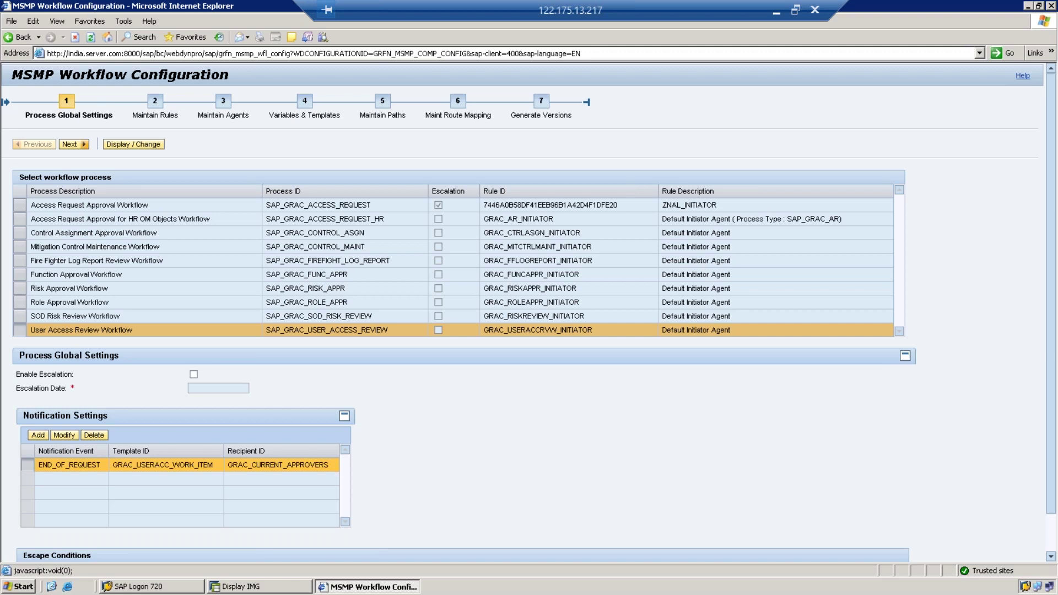
pyautogui.click(98, 466)
pyautogui.click(109, 467)
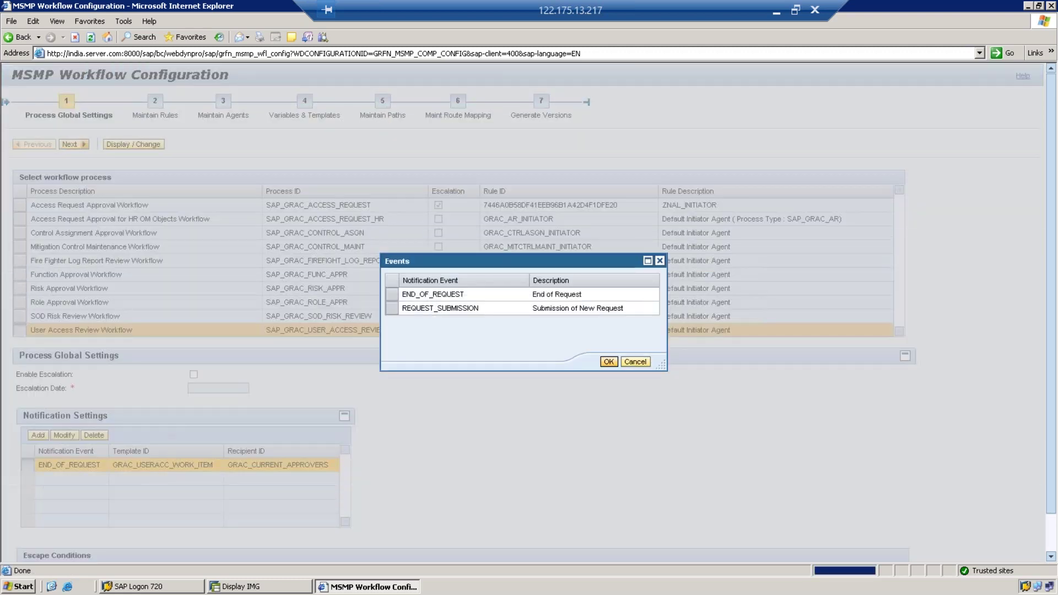
pyautogui.click(429, 309)
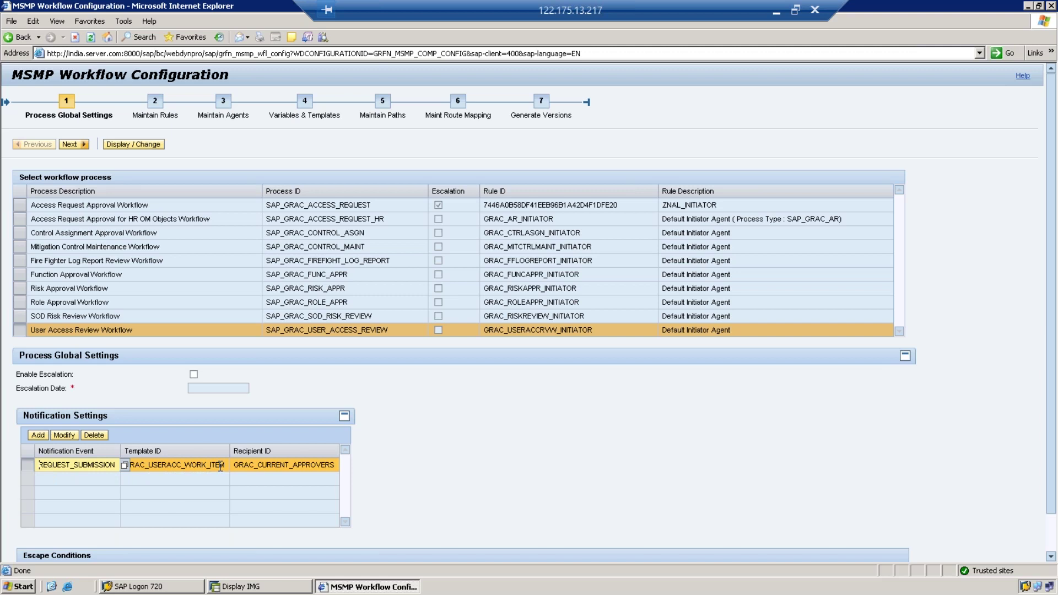
# Step: Add an END_OF_REQUEST notification with template GRAC_USERACC_APPROVED and recipient GRAC_REQUESTOR
pyautogui.click(38, 435)
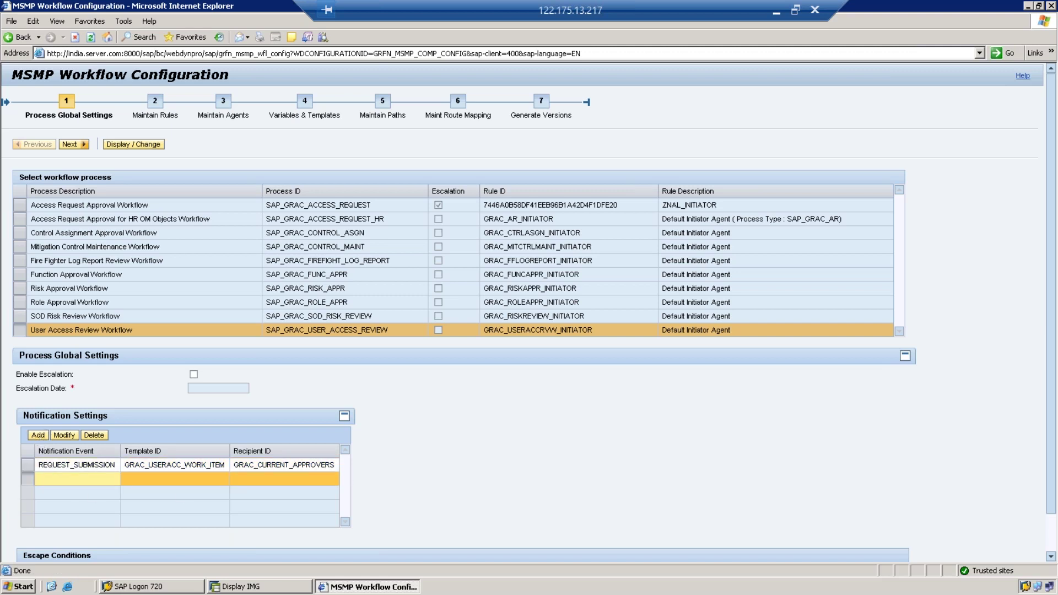
pyautogui.click(125, 479)
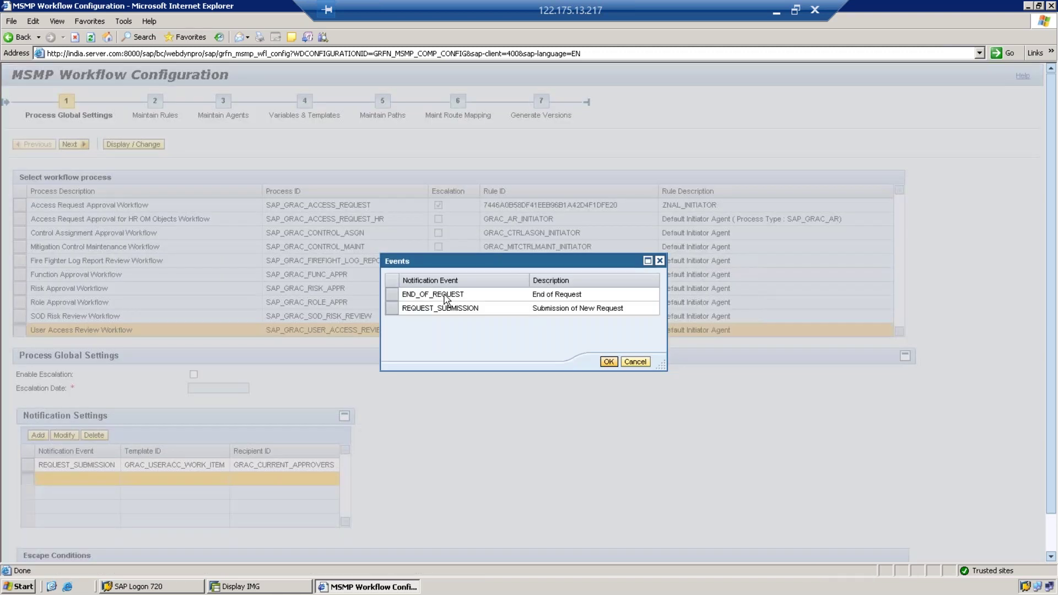
pyautogui.click(446, 297)
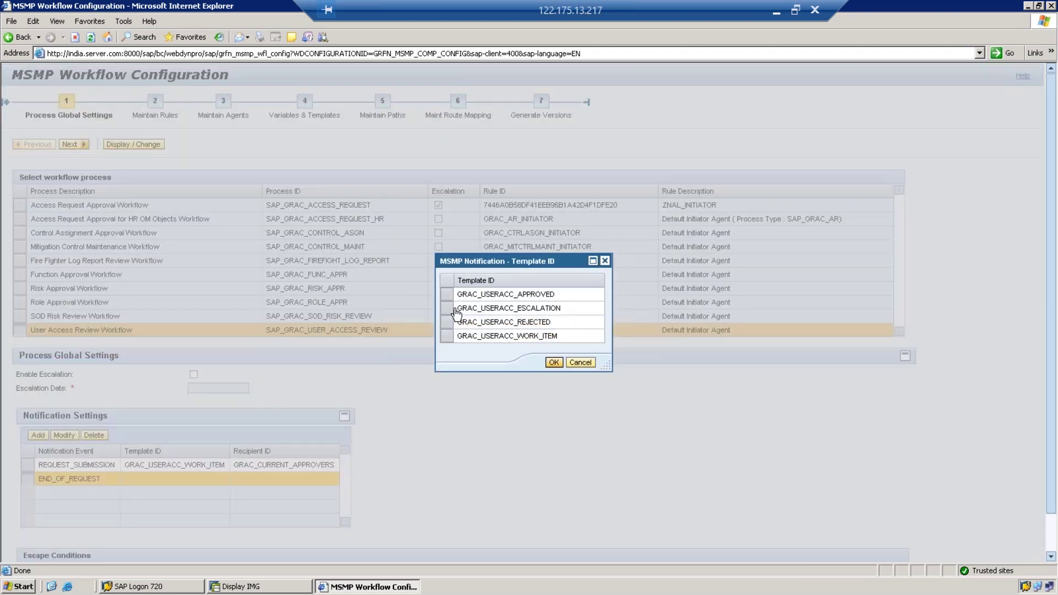
pyautogui.click(447, 294)
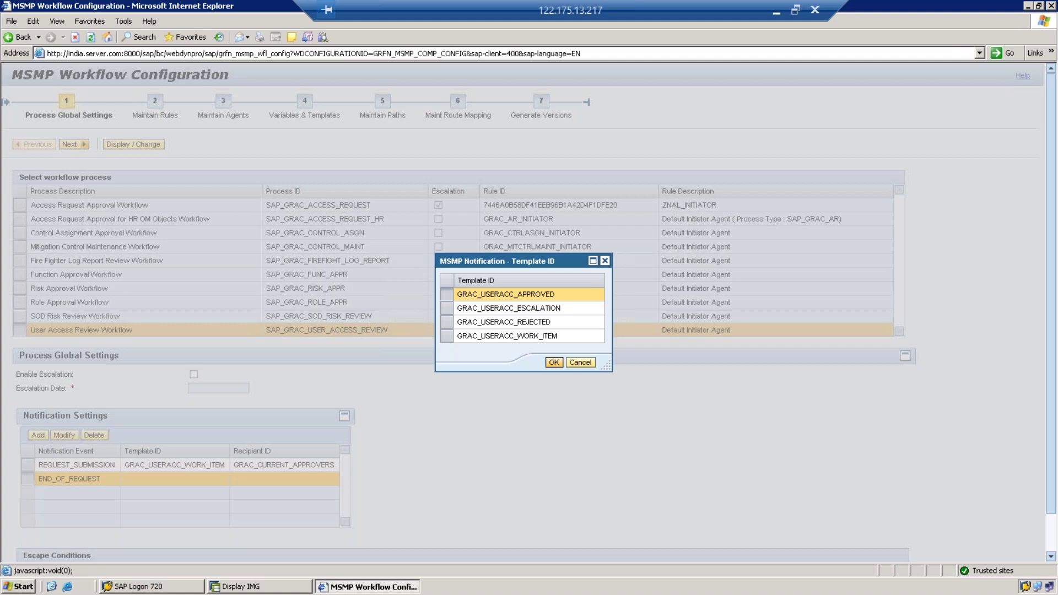
pyautogui.click(553, 362)
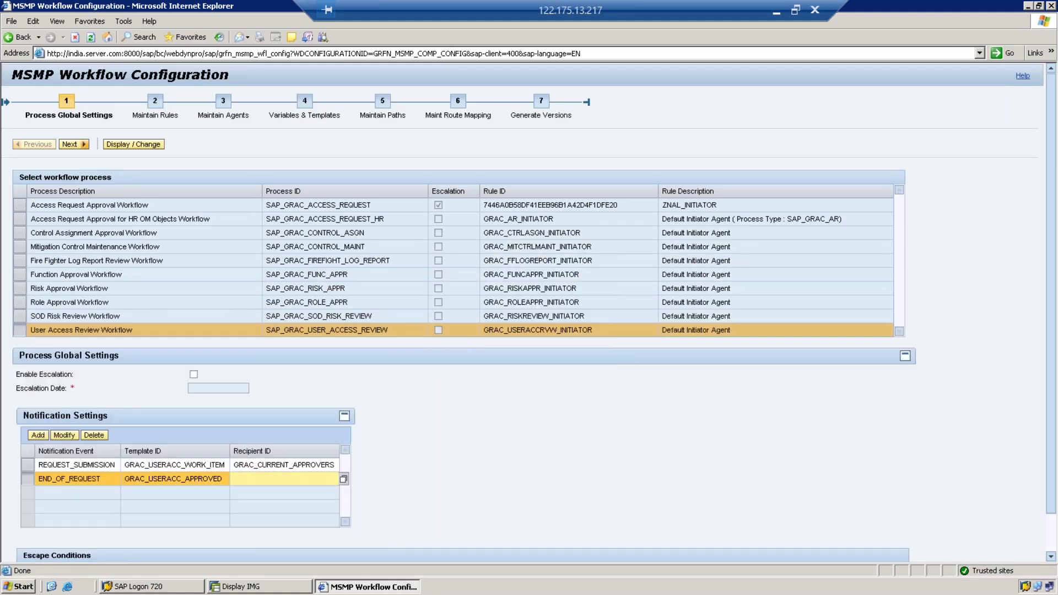
pyautogui.click(343, 478)
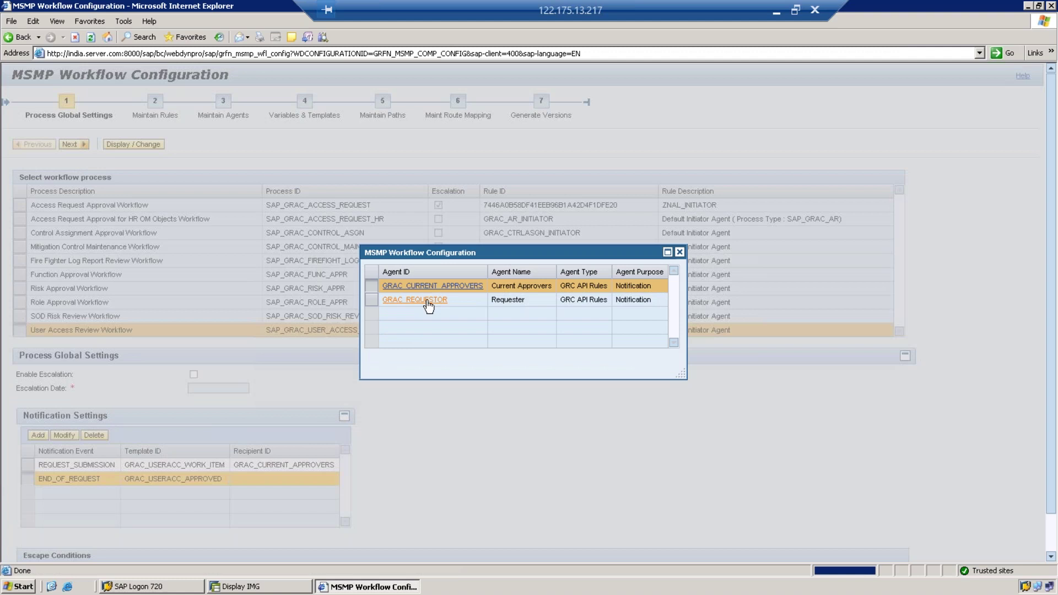
pyautogui.click(417, 301)
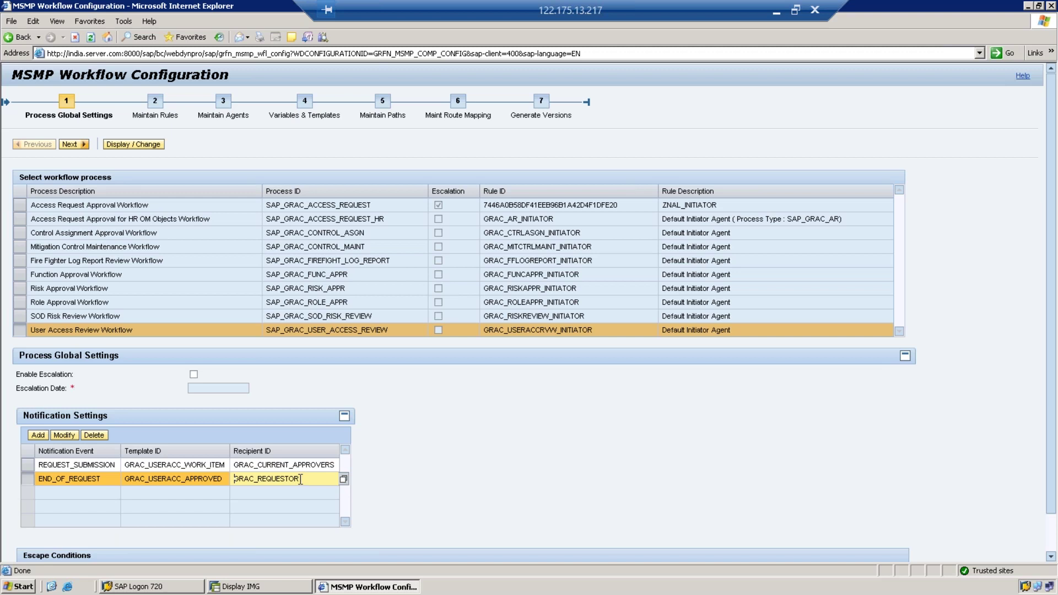
pyautogui.click(343, 480)
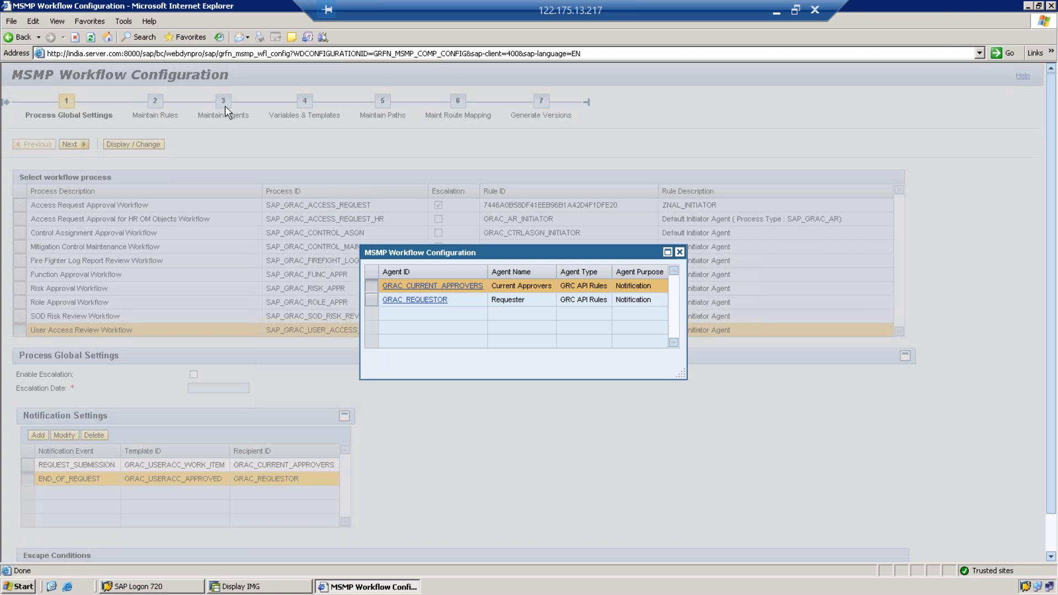
pyautogui.click(678, 254)
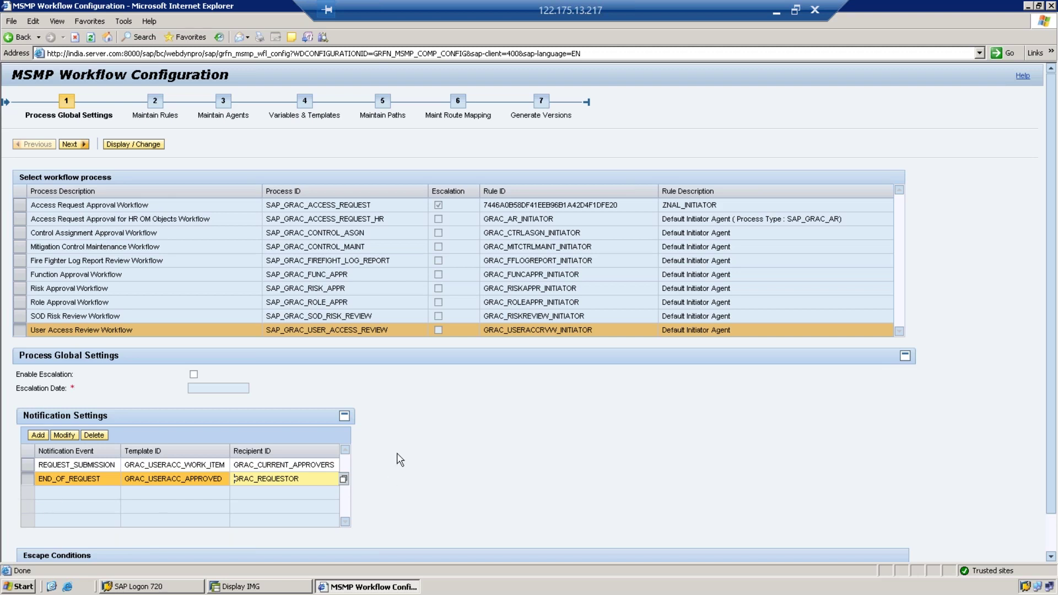
# Step: Try to continue with escape routing enabled for Approver Not Found and no escape path, and disable the routing again
pyautogui.scroll(-1, 398, 454)
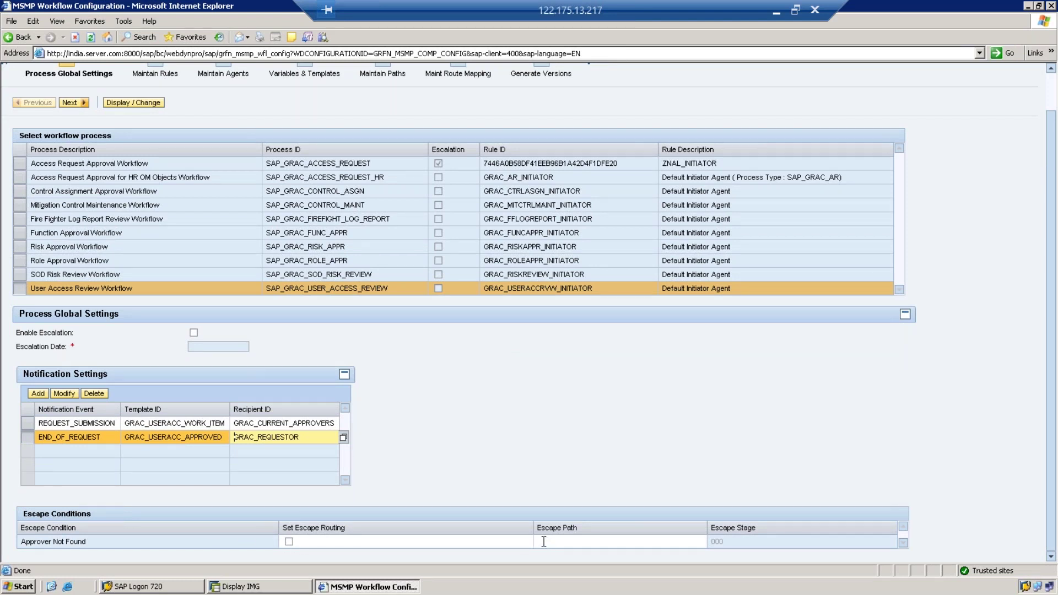
pyautogui.click(289, 543)
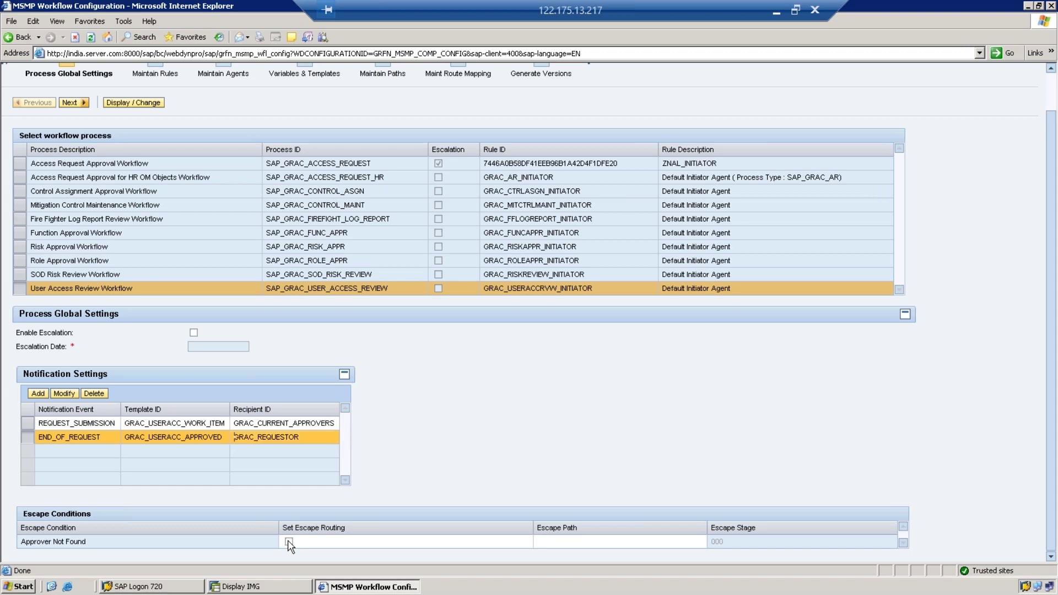
pyautogui.click(543, 542)
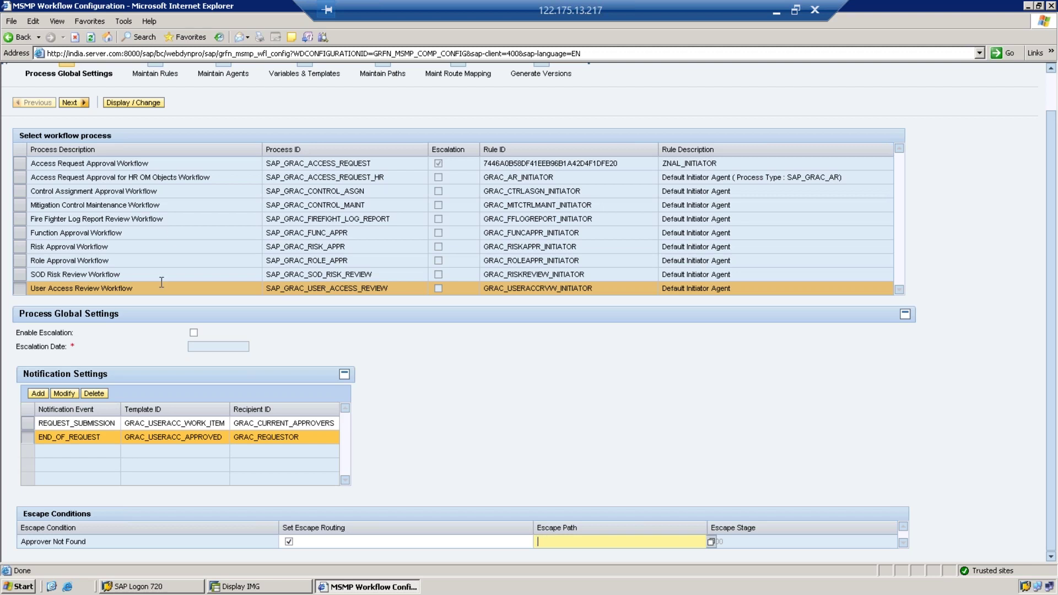
pyautogui.click(69, 104)
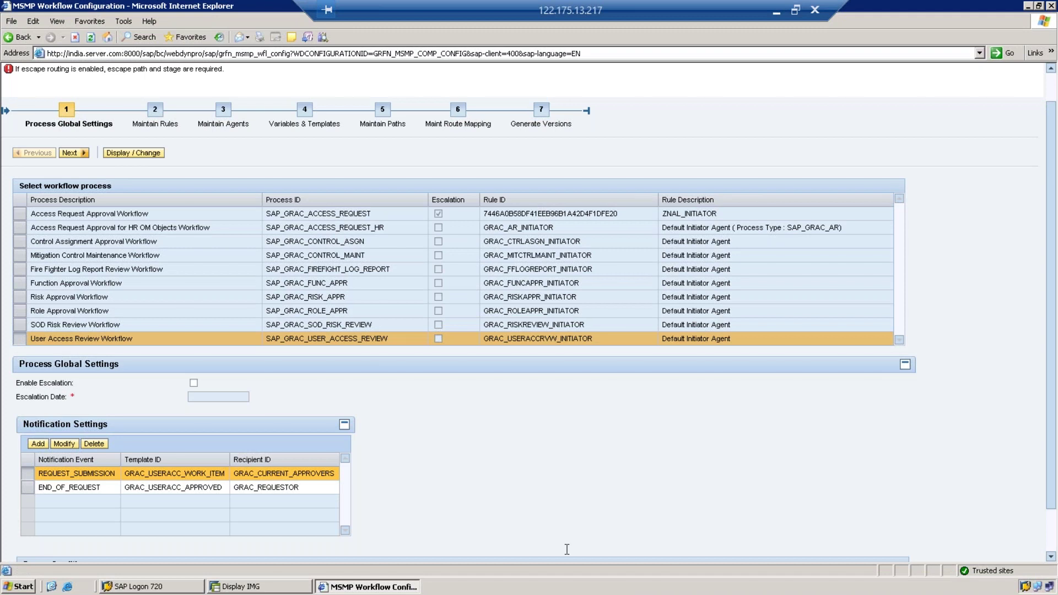
pyautogui.scroll(-2, 567, 550)
pyautogui.click(289, 541)
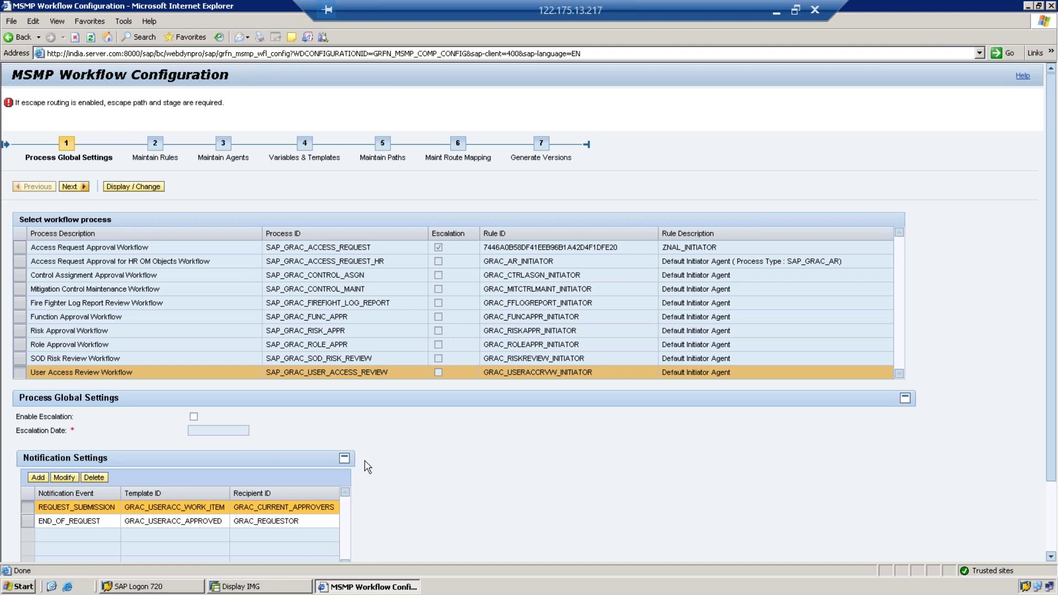
pyautogui.scroll(-2, 367, 467)
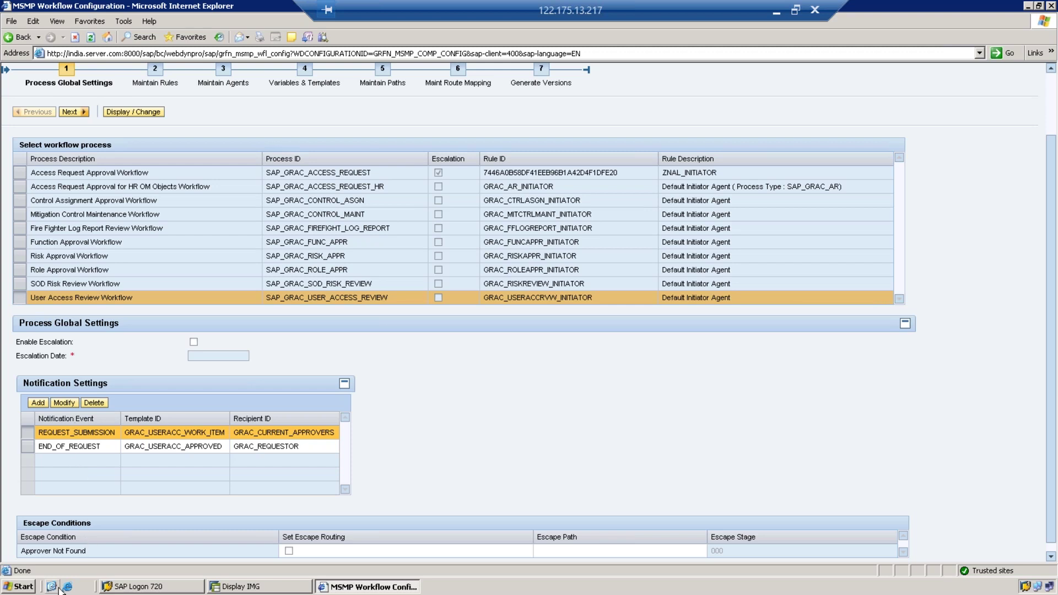
# Step: Save the User Access Review Workflow configuration under Generate Versions to a new transport request described as UAR CONFIG
pyautogui.scroll(2, 330, 385)
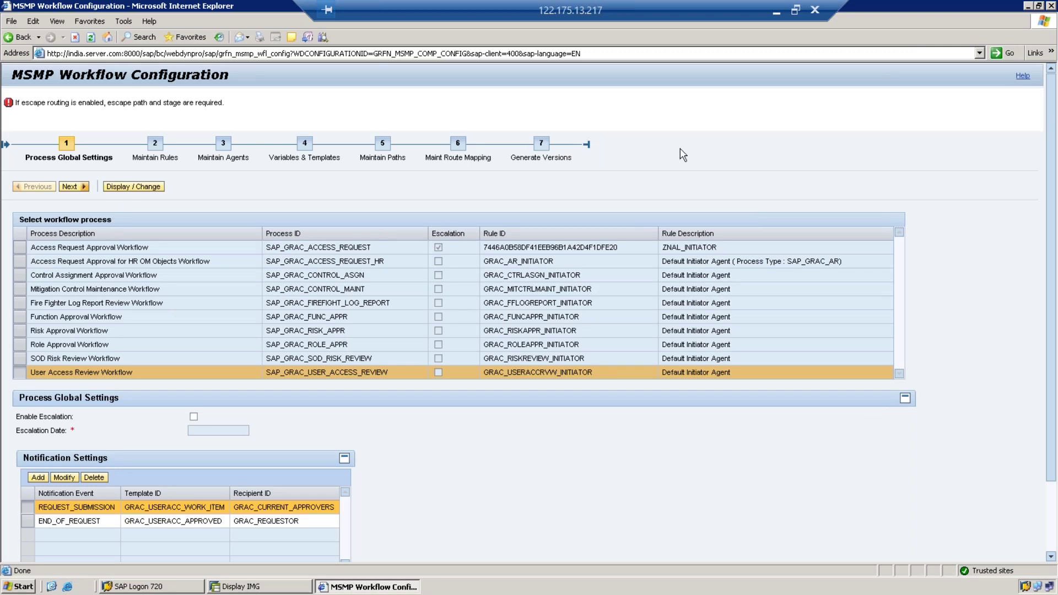
pyautogui.click(542, 145)
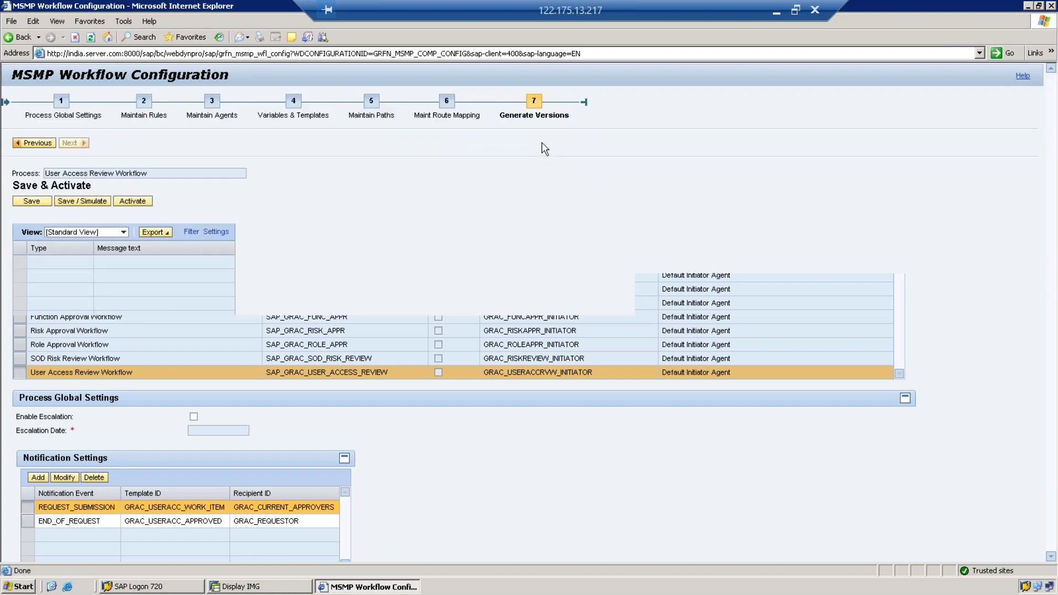
pyautogui.click(29, 201)
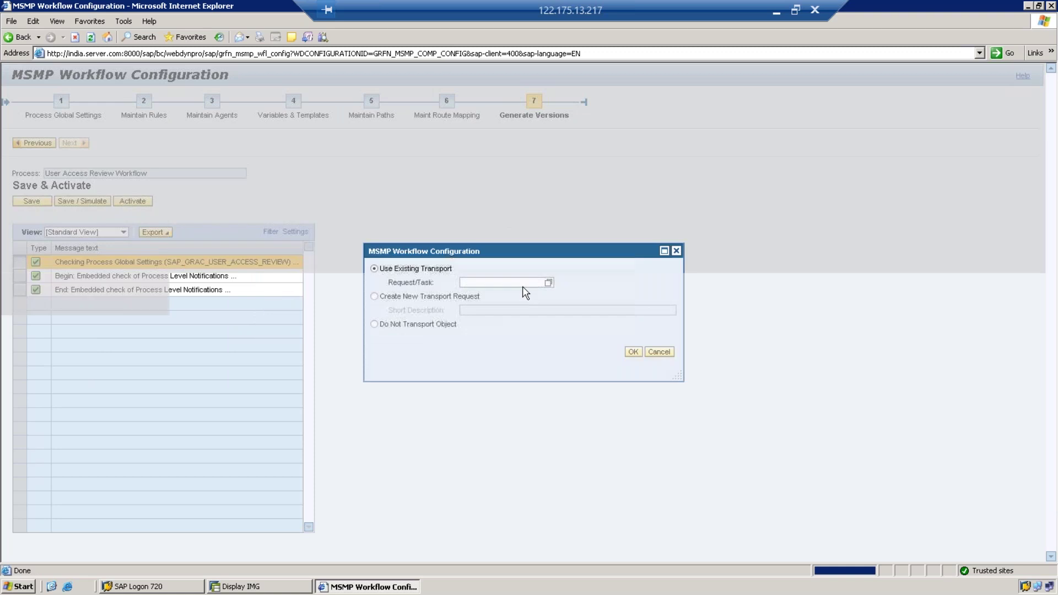
pyautogui.click(375, 296)
pyautogui.click(491, 310)
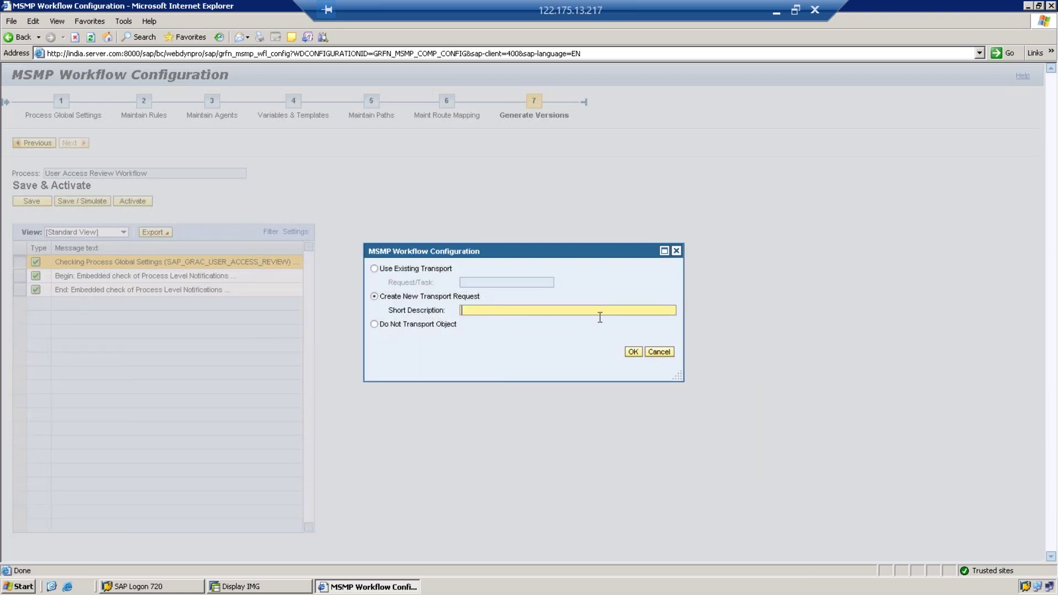
pyautogui.write('UAR CONFIG')
pyautogui.click(633, 352)
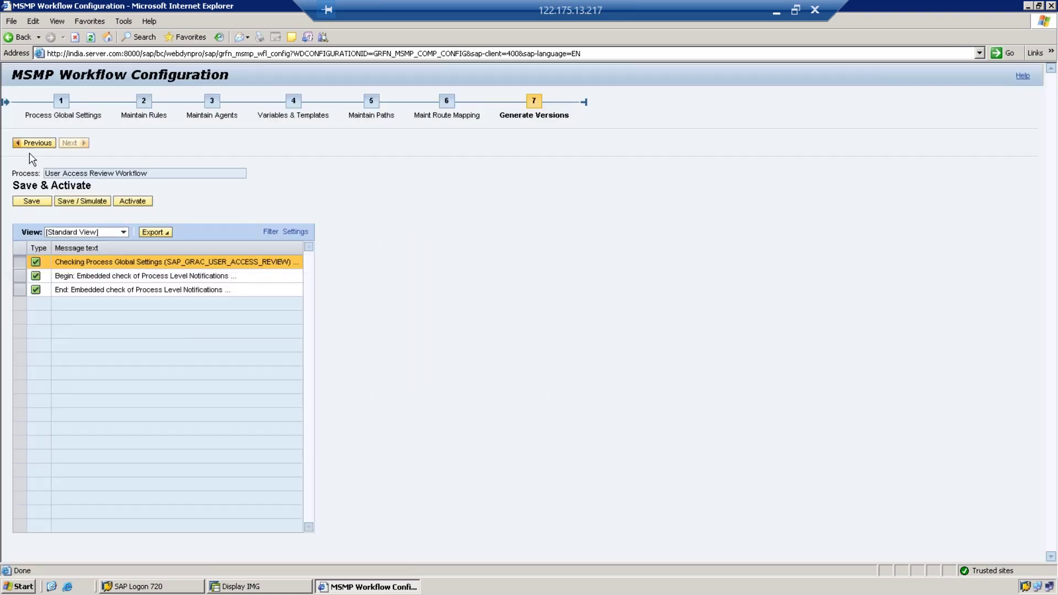
# Step: Examine the workflow's rules sorted by rule kind, along with the global process initiator and notification rule
pyautogui.click(61, 103)
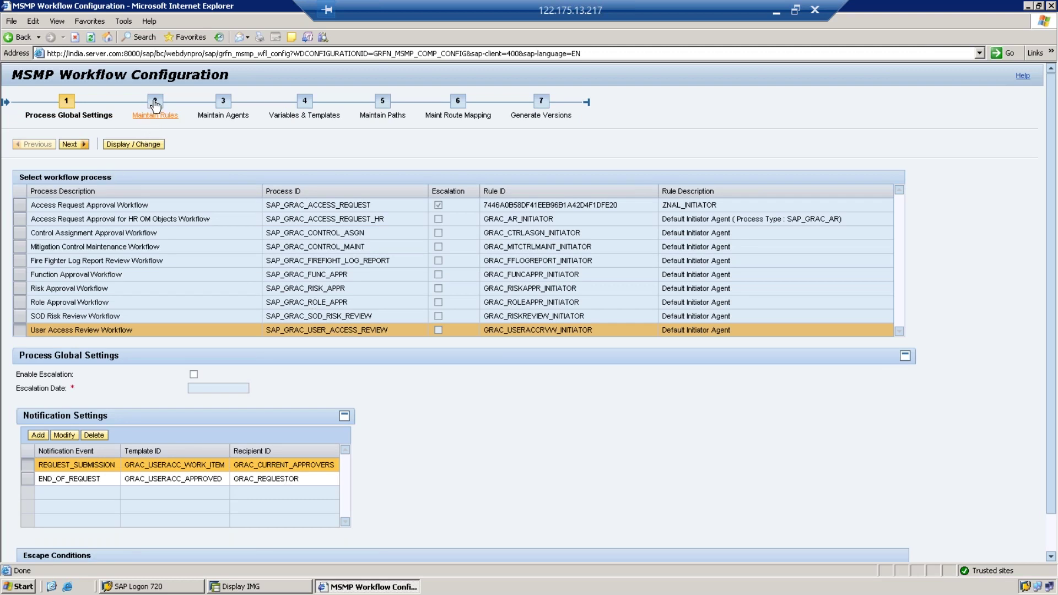
pyautogui.click(68, 145)
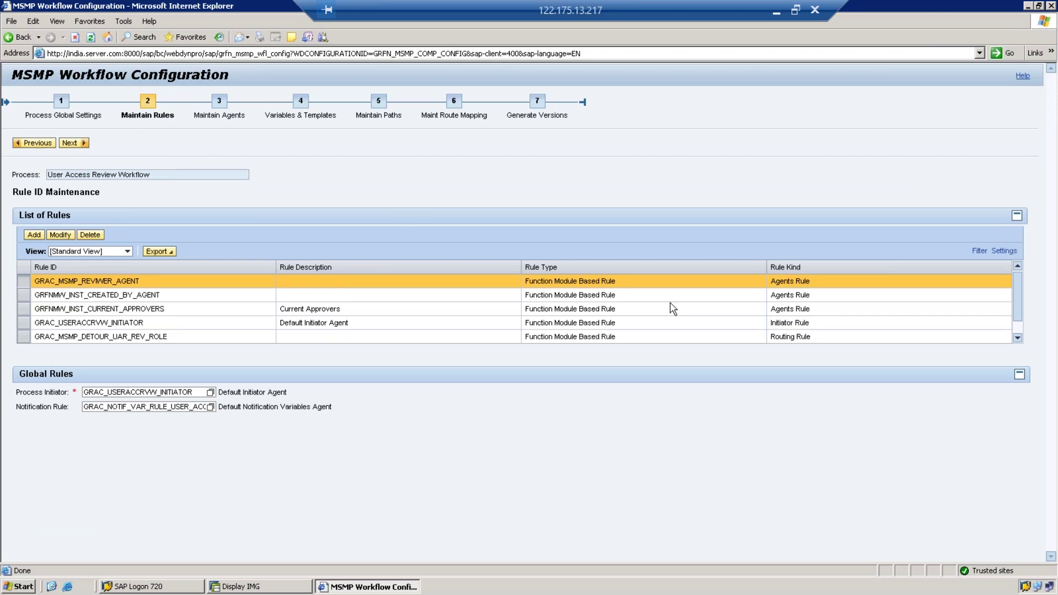
pyautogui.click(855, 270)
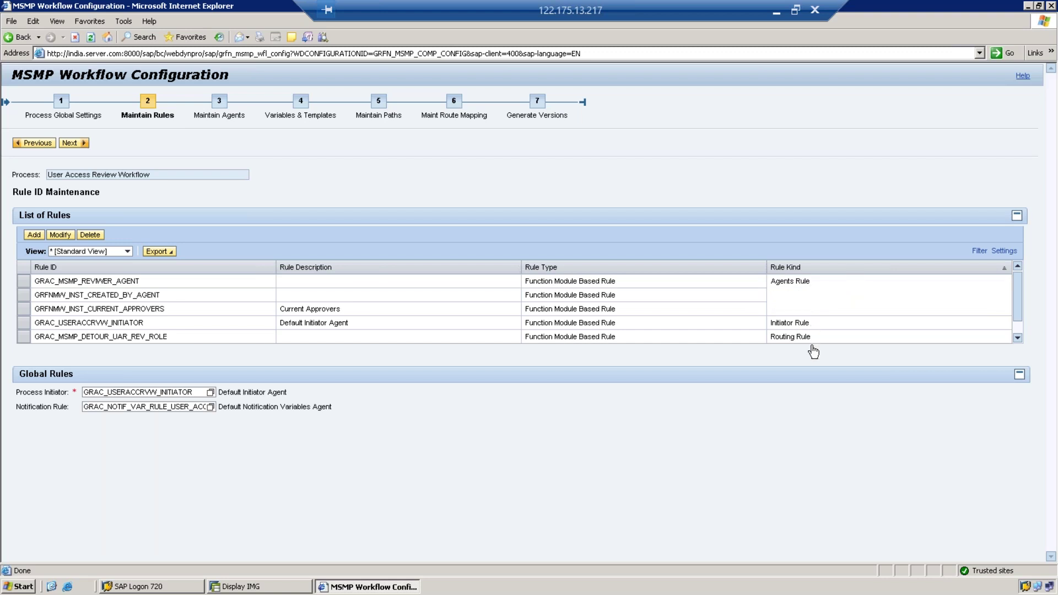
pyautogui.click(1017, 337)
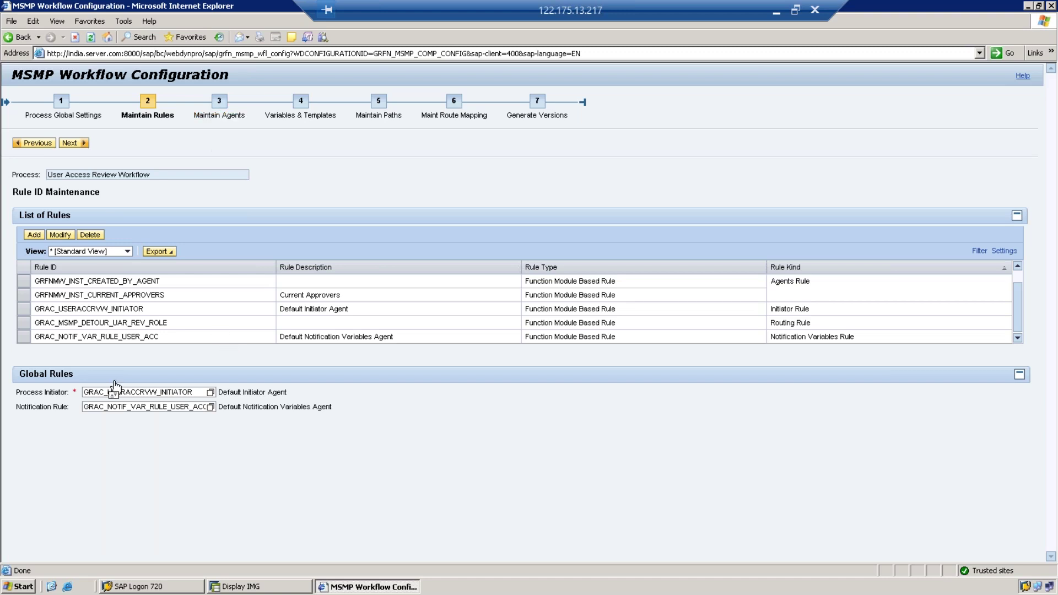
# Step: Review the workflow's agents and their purposes, and its notification templates and variables
pyautogui.click(218, 108)
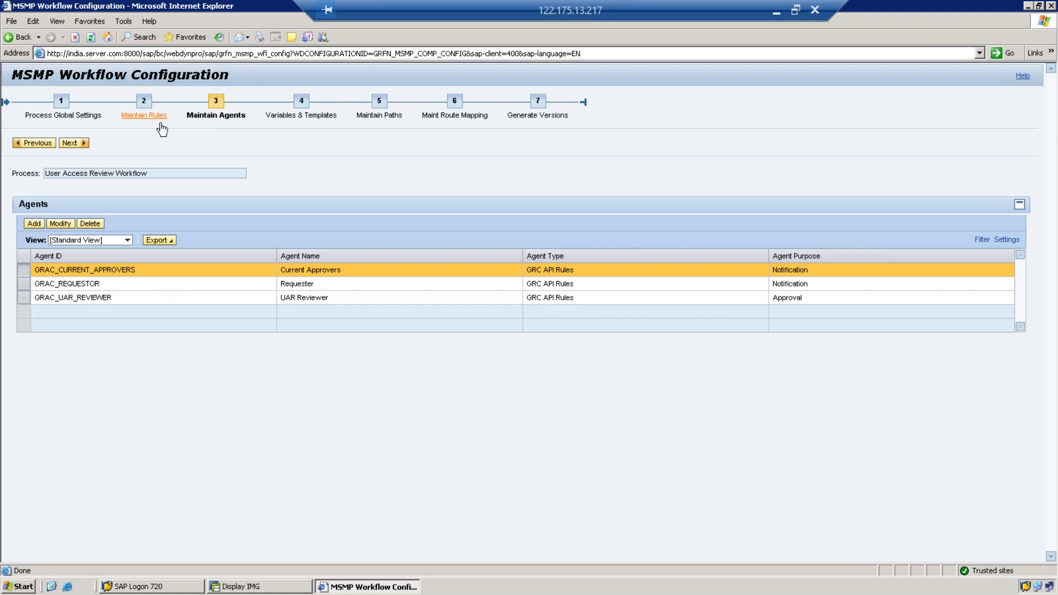
pyautogui.click(302, 105)
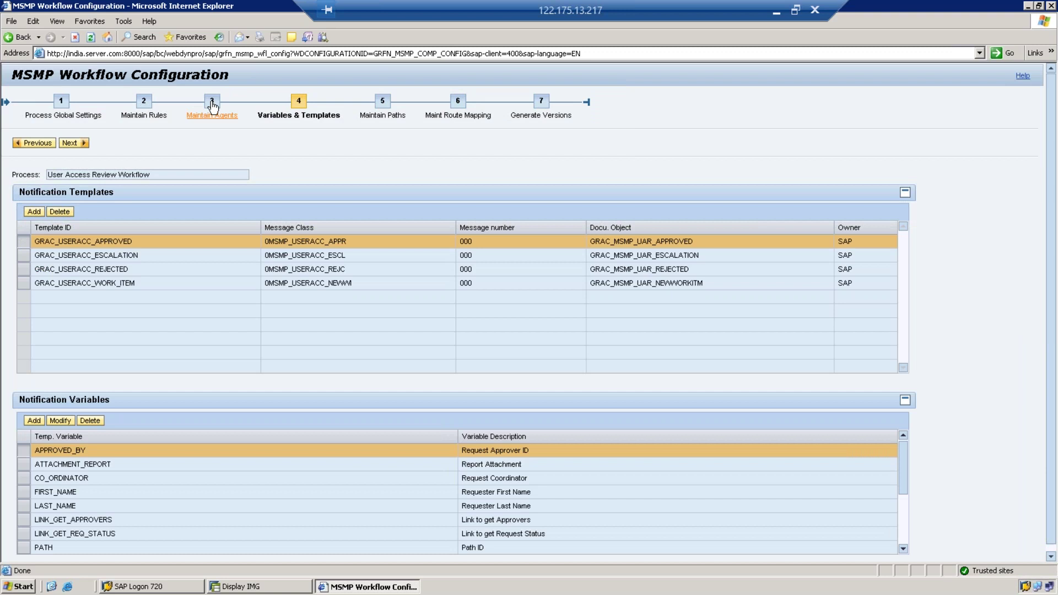
pyautogui.click(218, 113)
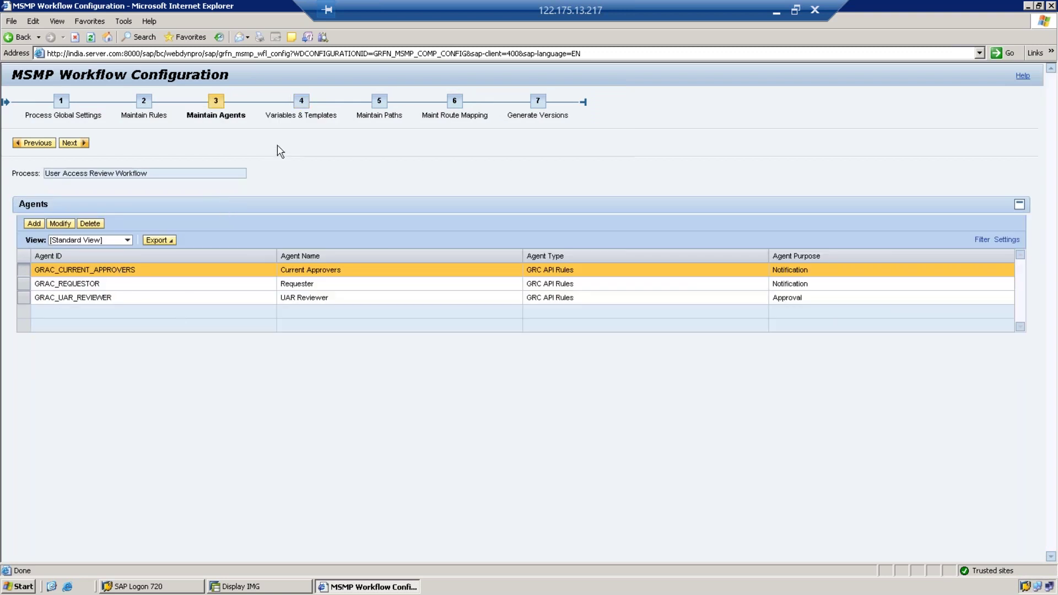
pyautogui.click(302, 104)
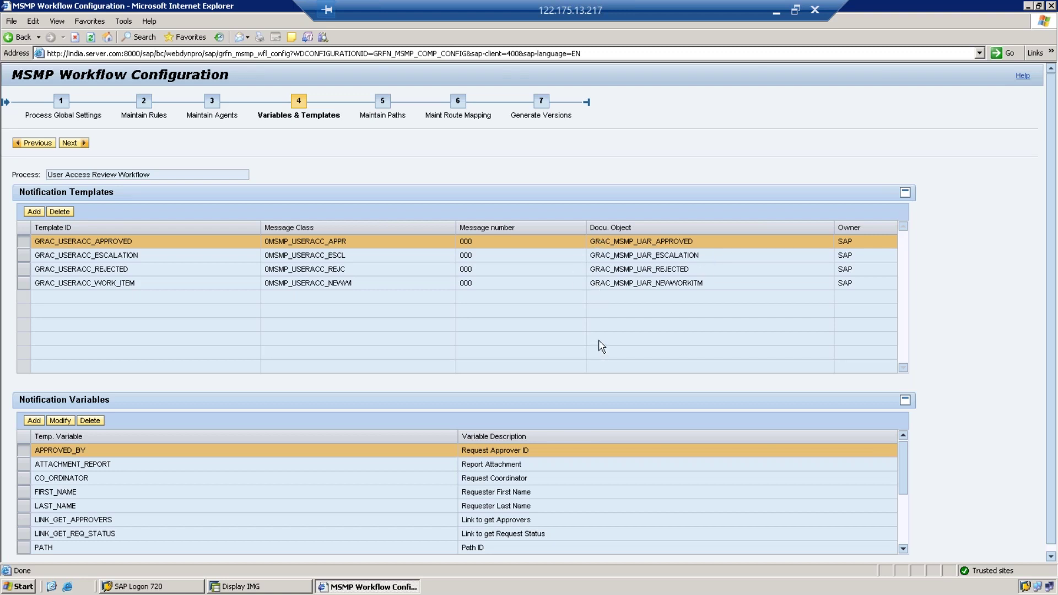
# Step: In Maintain Paths, assign agent GRAC_UAR_REVIEWER and approval type Any One Approver to stage 001 GRAC_DEFAULT_STAGE, and save the stage
pyautogui.click(383, 102)
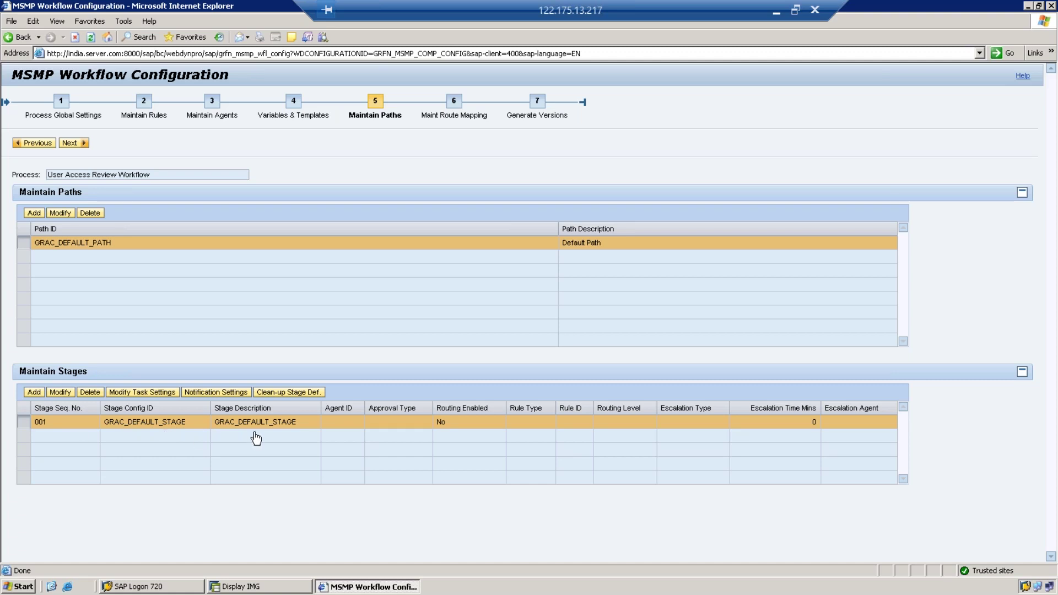
pyautogui.click(59, 392)
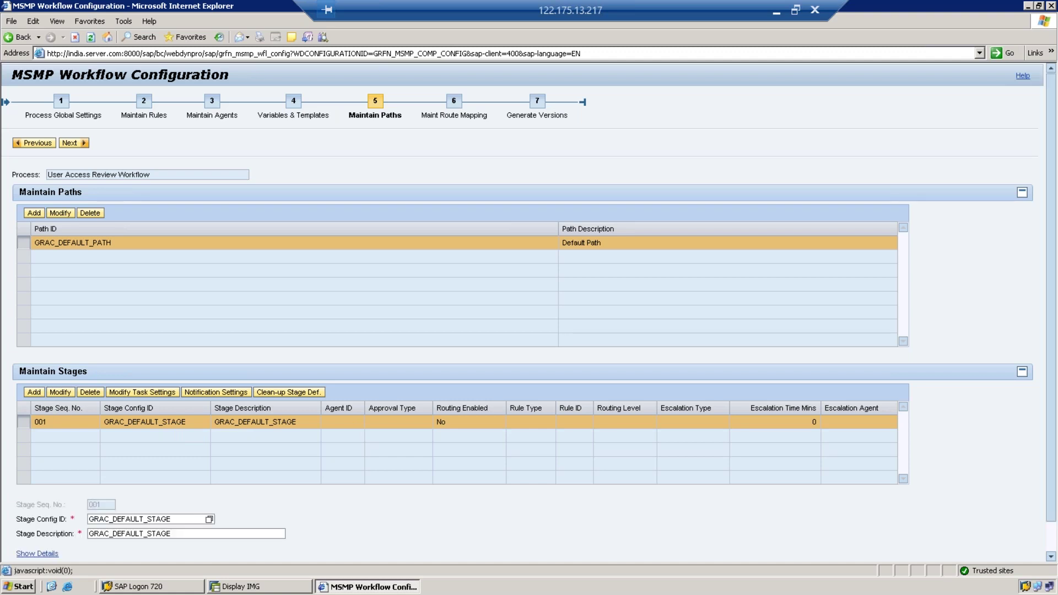
pyautogui.scroll(-1, 21, 558)
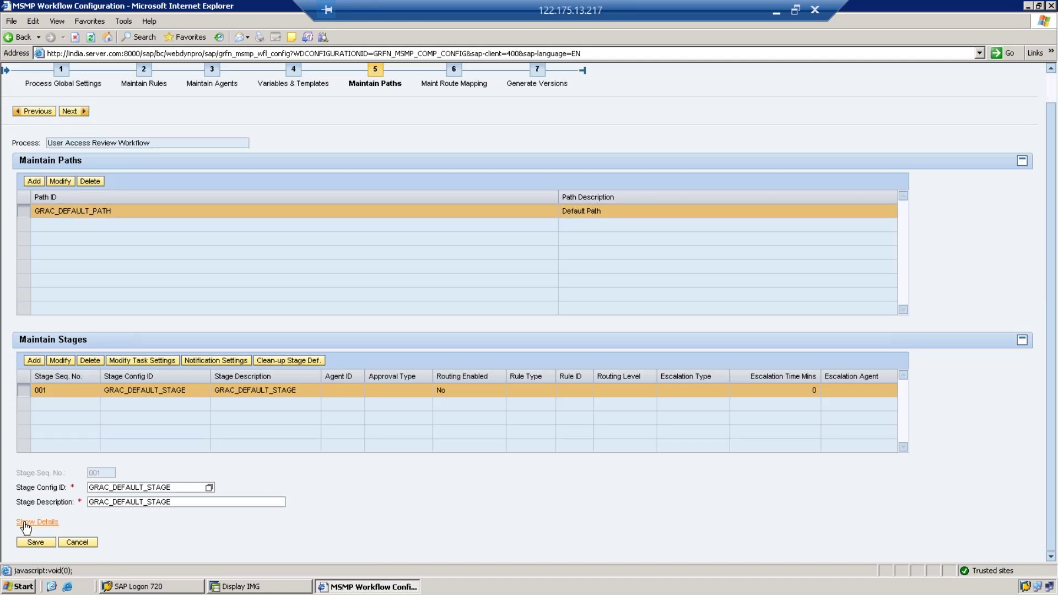
pyautogui.click(37, 521)
pyautogui.scroll(-2, 397, 501)
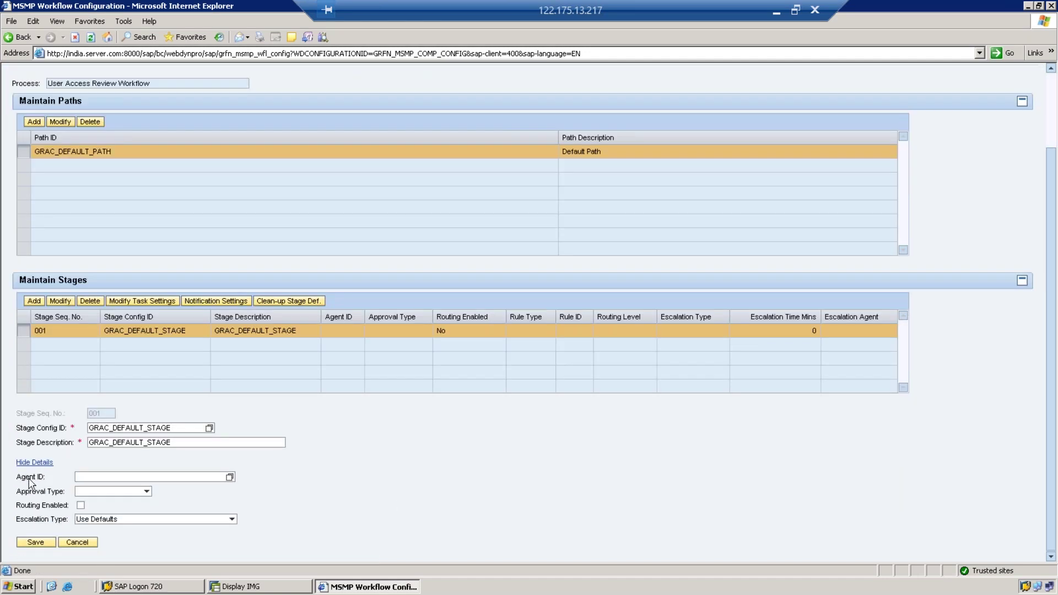
pyautogui.click(229, 476)
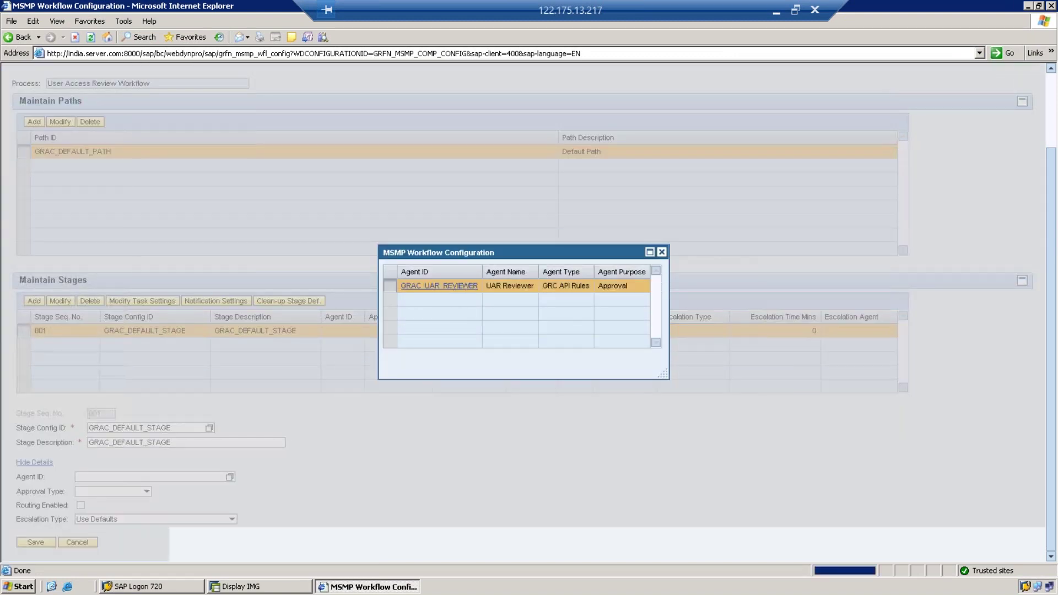
pyautogui.click(457, 286)
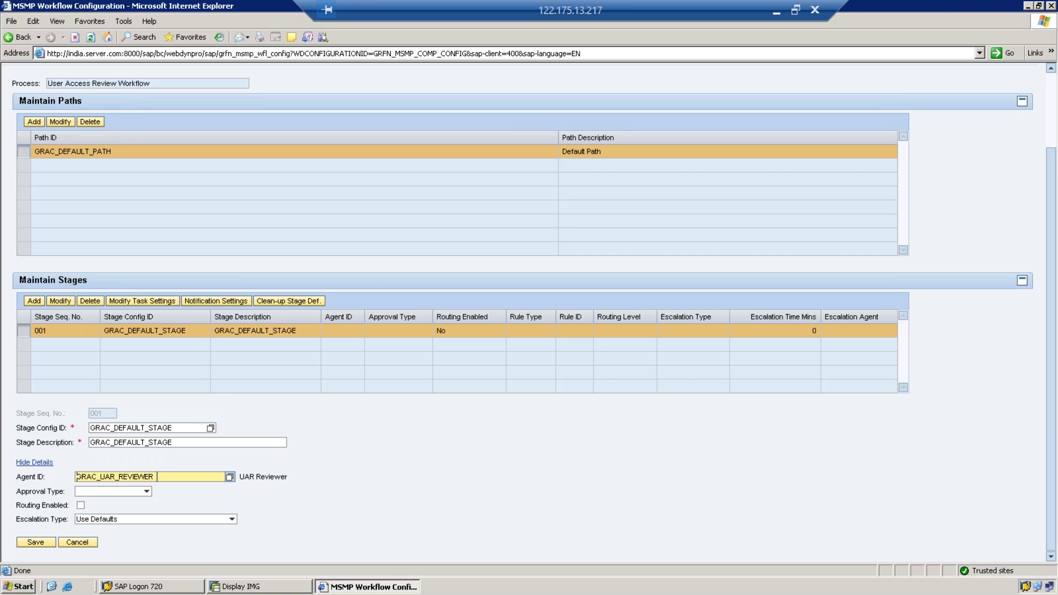
pyautogui.click(142, 491)
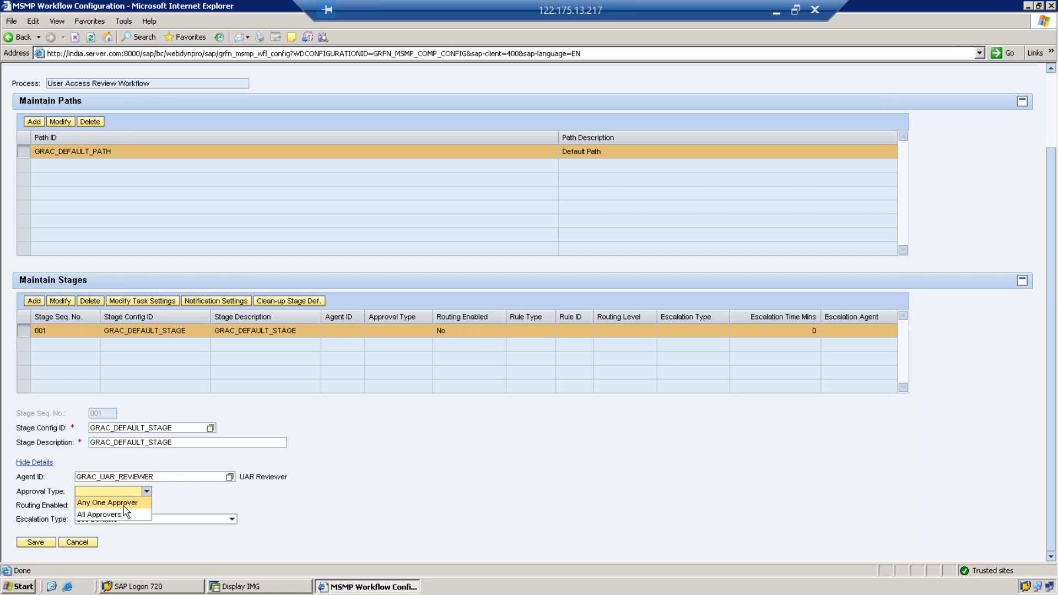
pyautogui.click(123, 503)
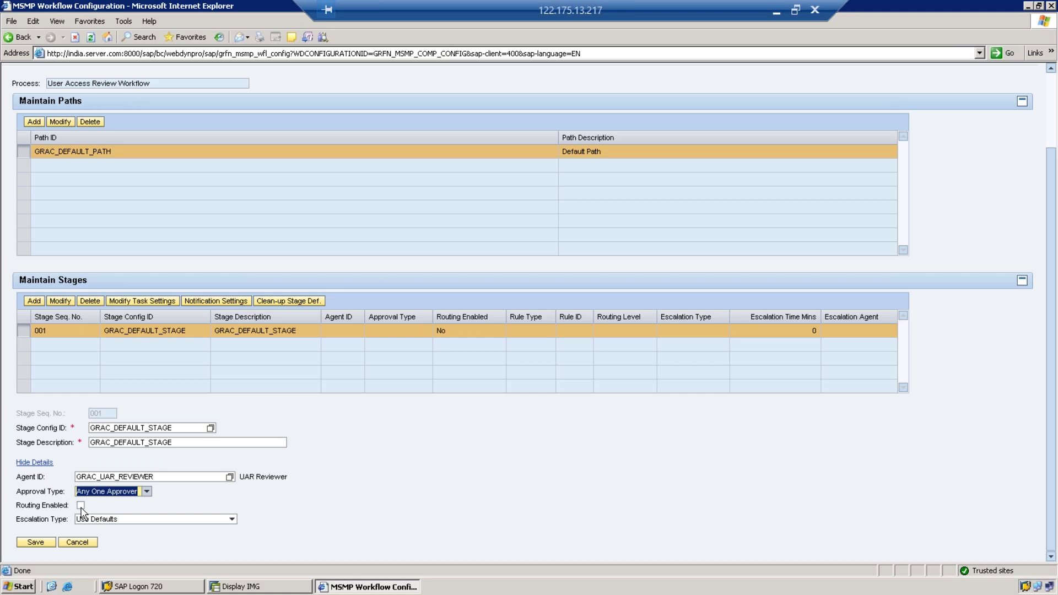
pyautogui.click(48, 541)
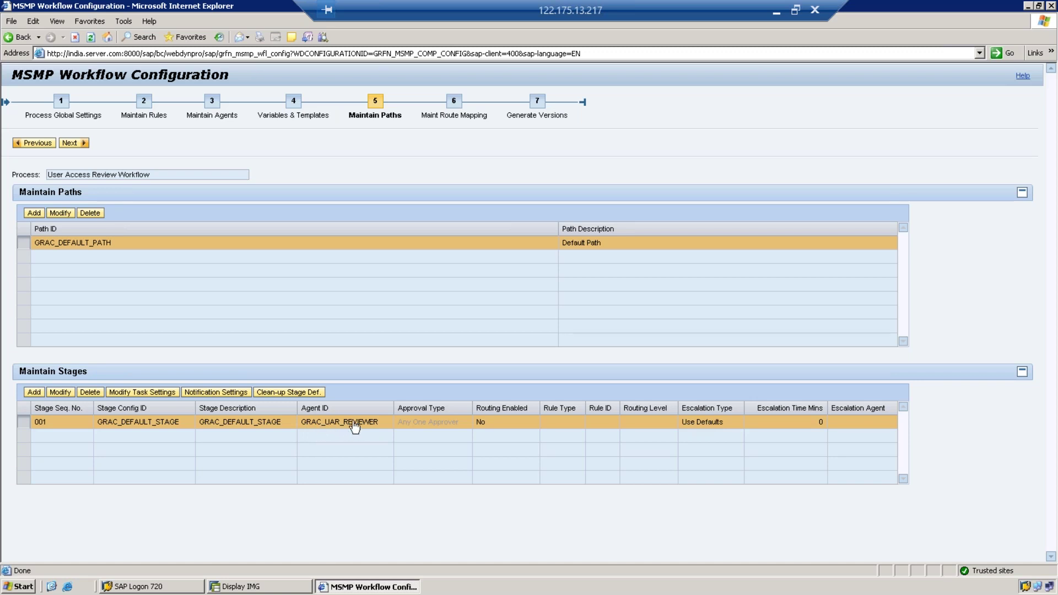
# Step: Review the route mapping between the initiator rule result and the default path, cross-checking it against the maintained paths
pyautogui.click(454, 106)
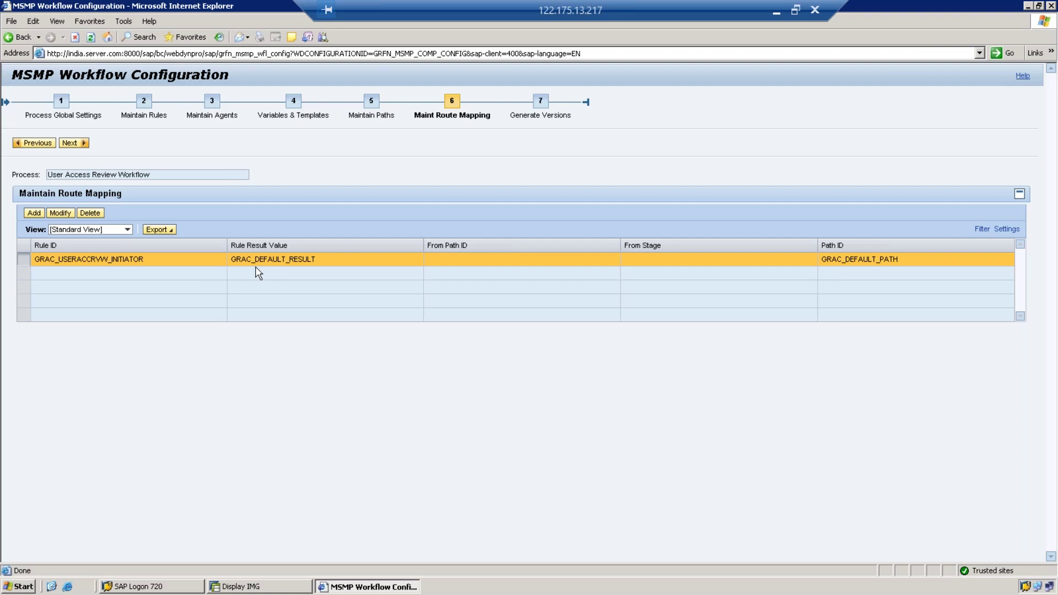
pyautogui.click(372, 105)
pyautogui.click(454, 104)
# Step: Save the User Access Review Workflow configuration under Generate Versions to the existing transport request GRCK900113
pyautogui.click(543, 116)
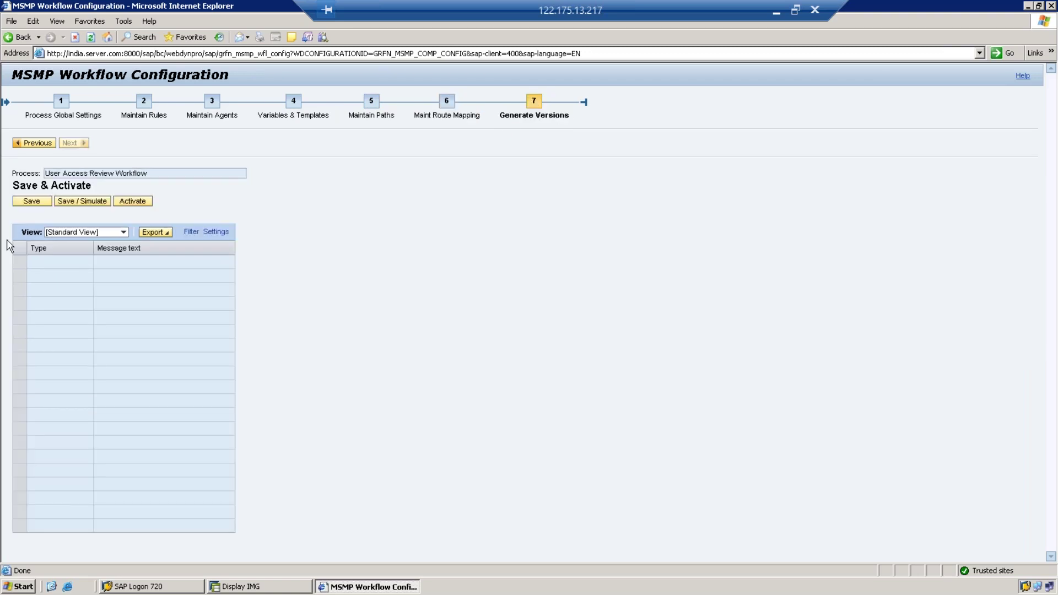
pyautogui.click(31, 201)
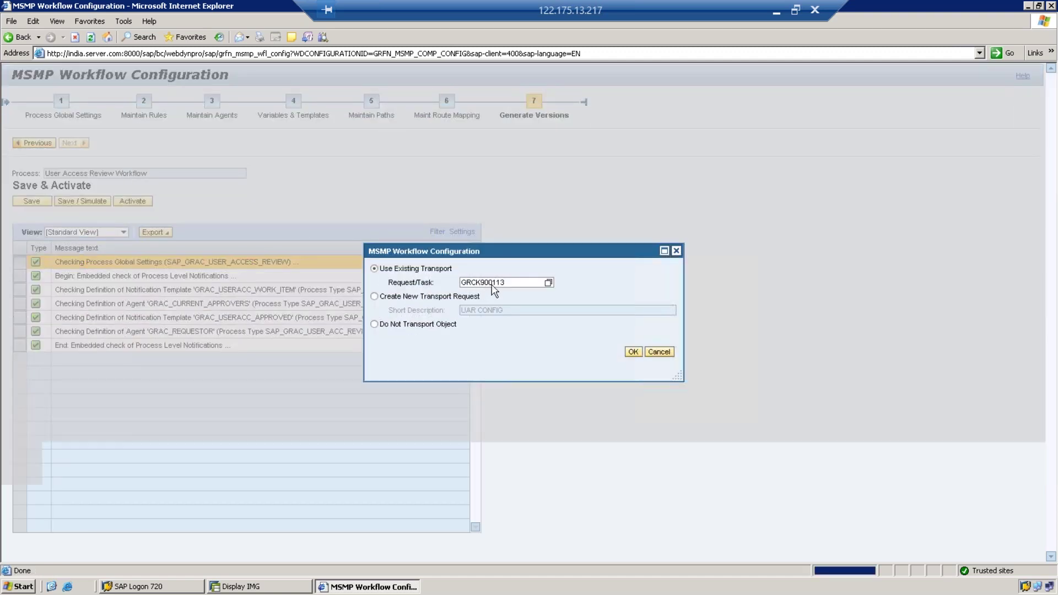
pyautogui.click(632, 351)
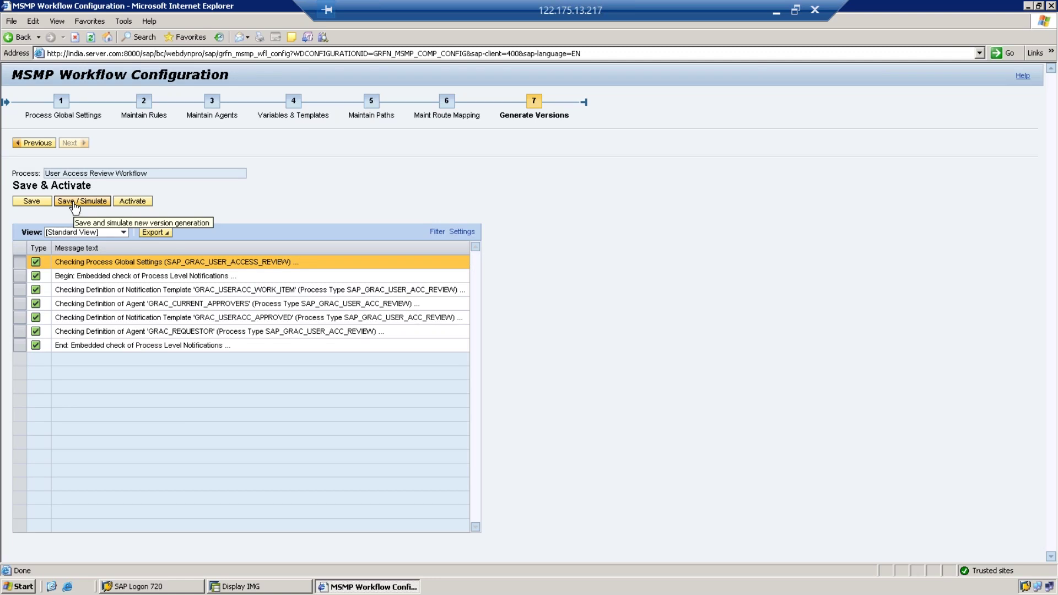
# Step: Save and simulate the new workflow version using existing transport GRCK900113, and review the simulation messages for errors
pyautogui.click(75, 202)
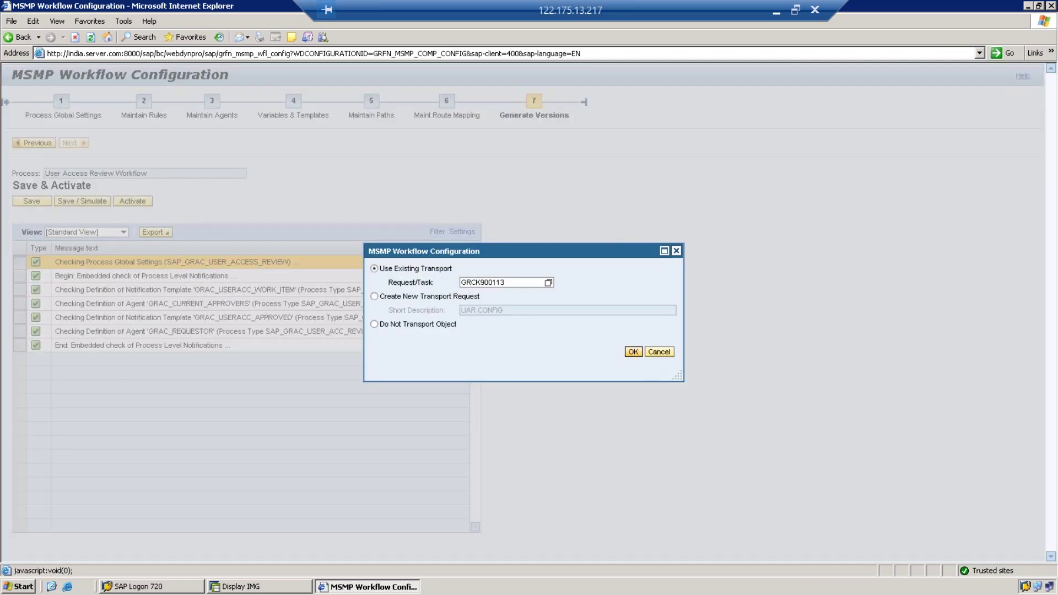
pyautogui.click(634, 353)
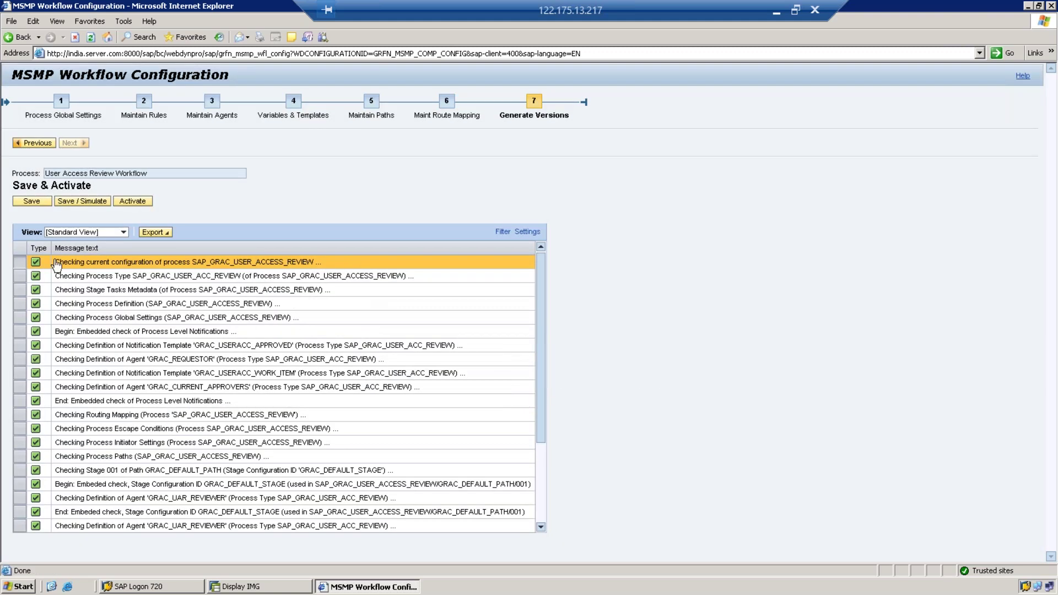
pyautogui.click(540, 472)
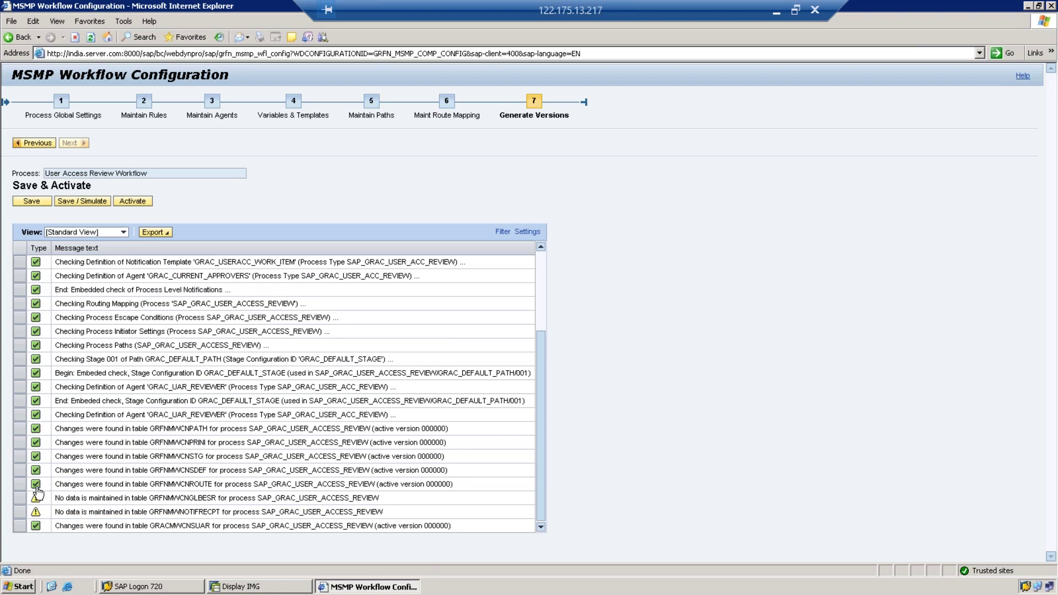
pyautogui.click(542, 269)
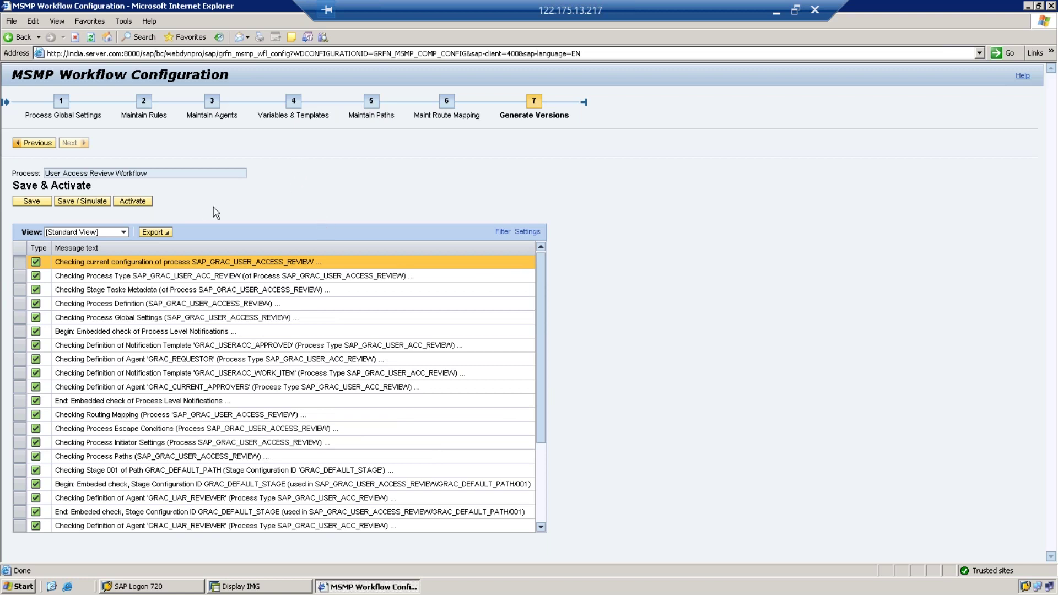
# Step: Activate the User Access Review Workflow and check the activation message
pyautogui.click(129, 207)
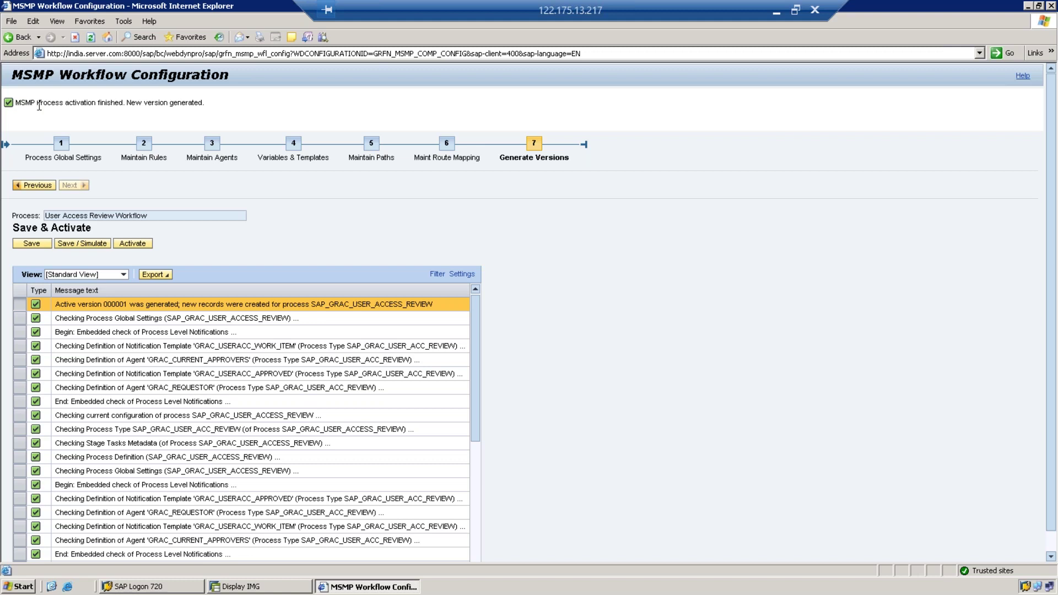
pyautogui.moveTo(214, 107); pyautogui.dragTo(19, 106)
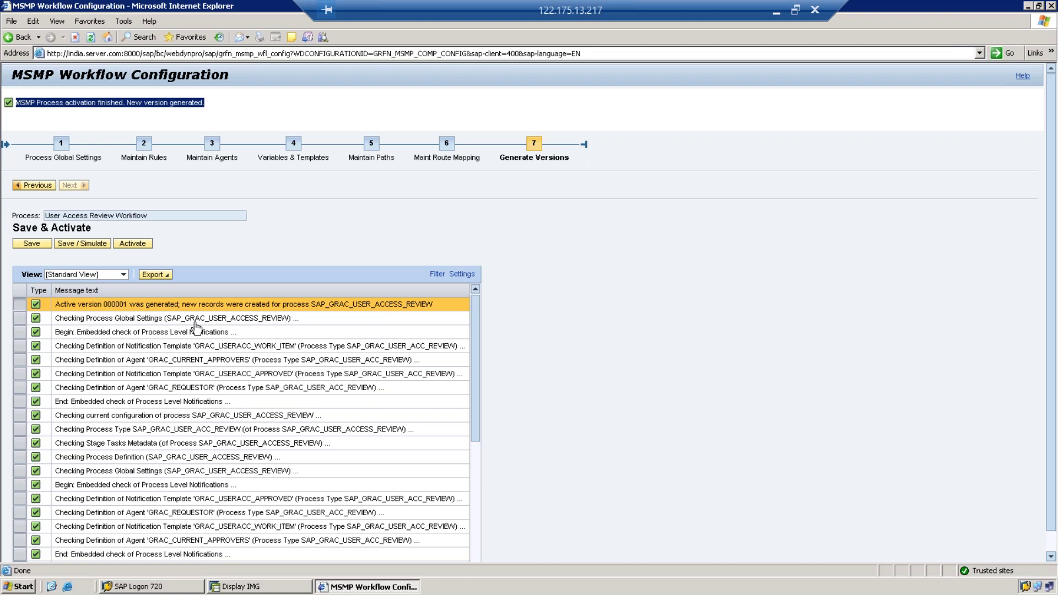
pyautogui.click(503, 217)
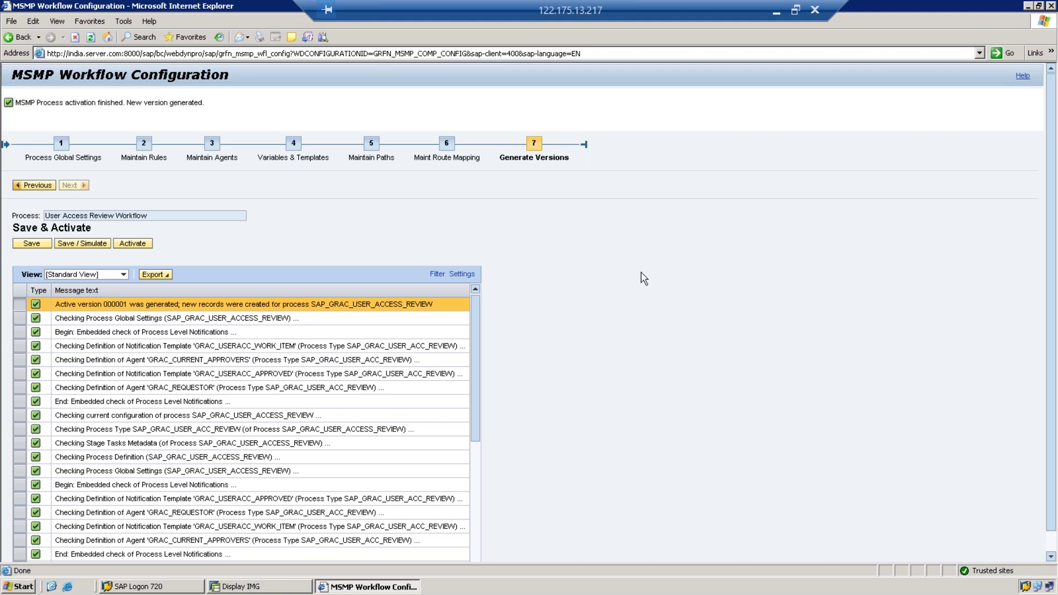
# Step: Switch to the UAR implementation guide in Word and review its workflow activation section, from the MSMP configuration path through version activation
pyautogui.click(776, 11)
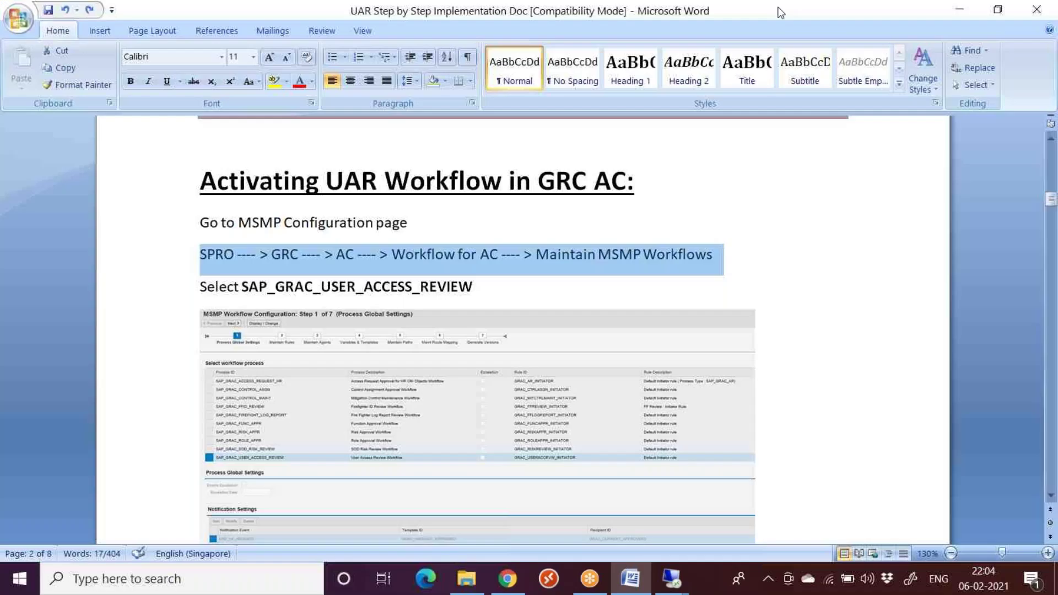
pyautogui.scroll(-12, 384, 299)
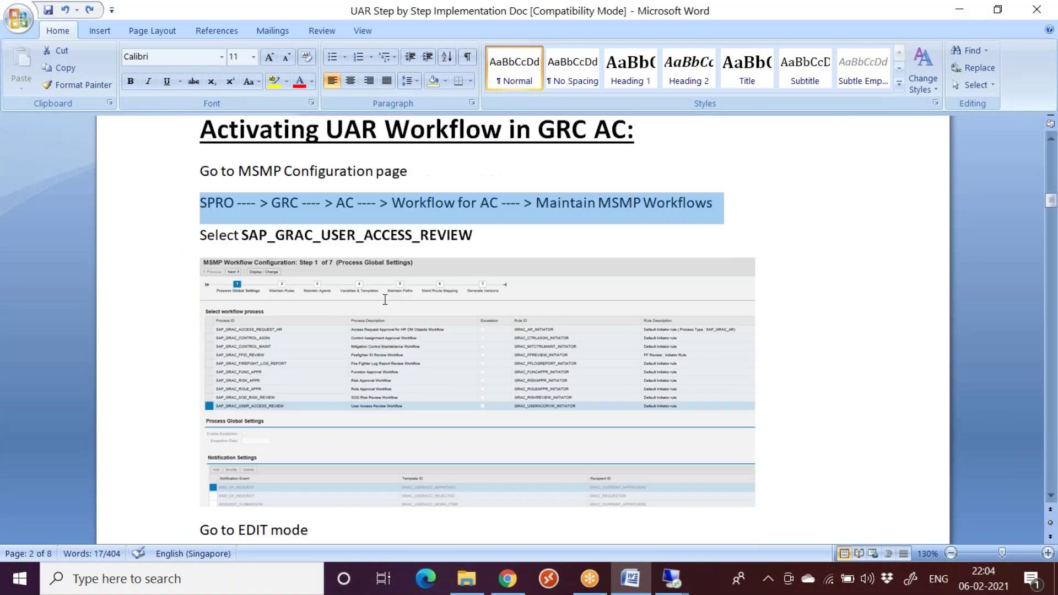
pyautogui.scroll(-20, 384, 298)
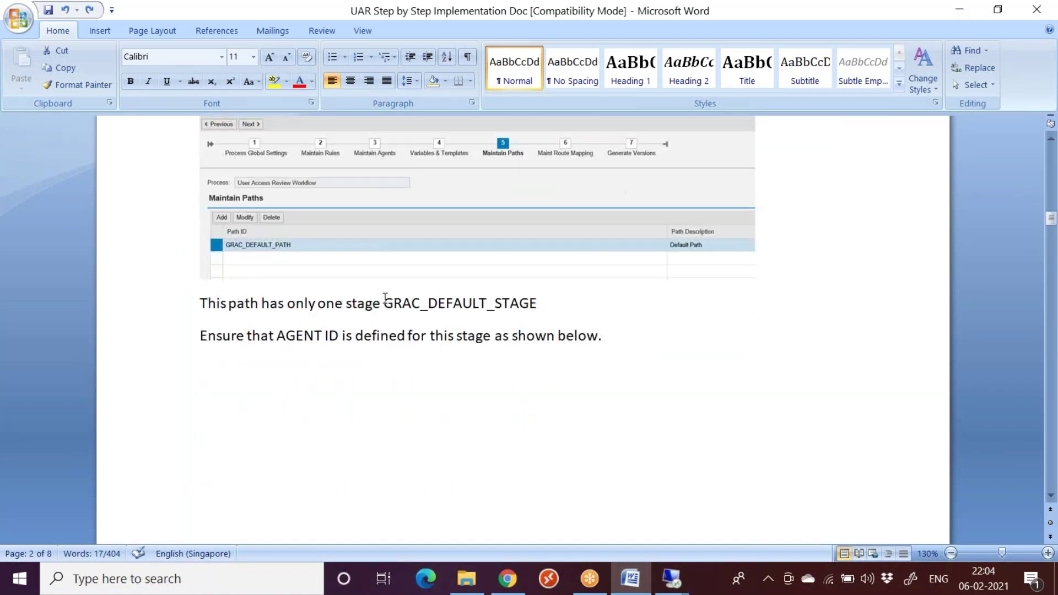
pyautogui.scroll(-6, 384, 295)
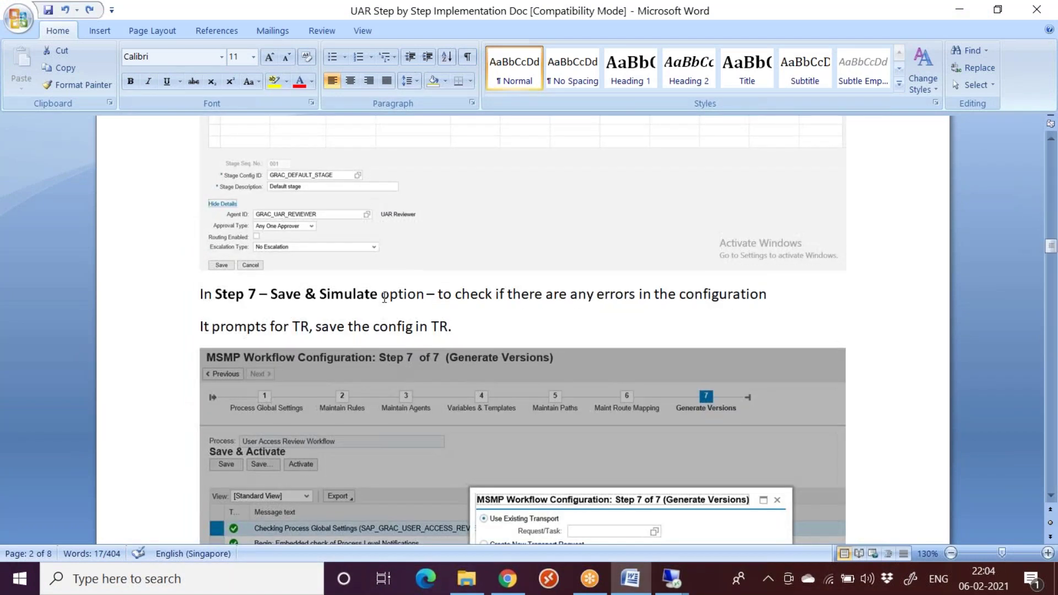
pyautogui.scroll(-20, 385, 296)
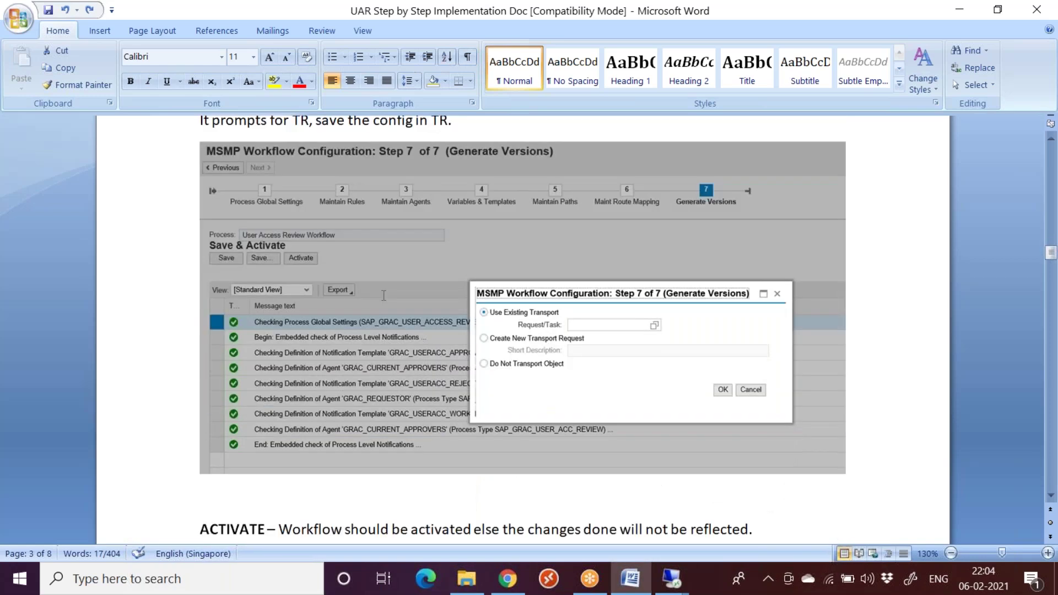
pyautogui.scroll(-9, 385, 296)
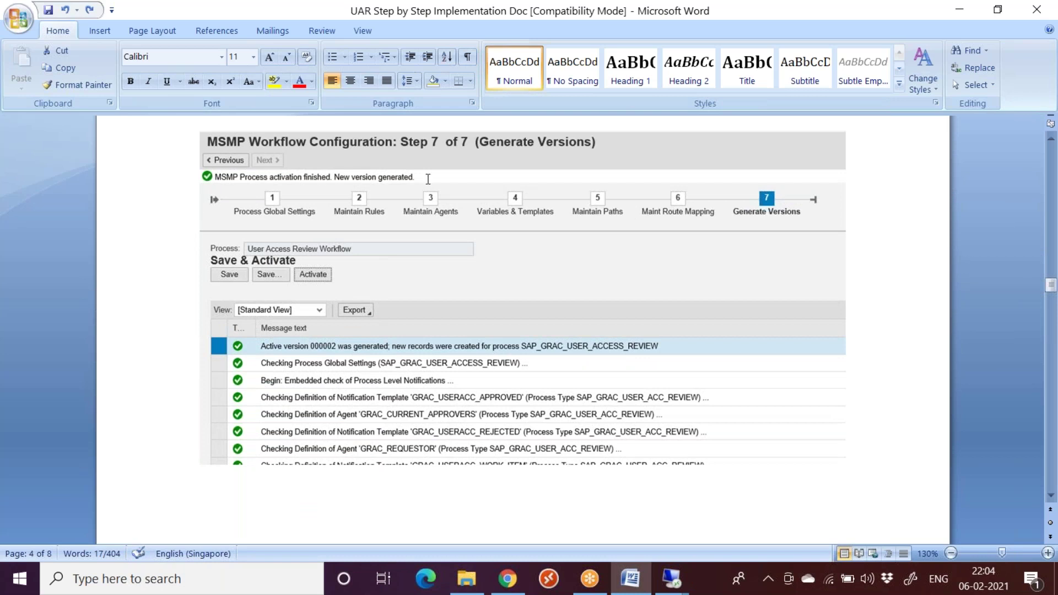
pyautogui.scroll(-9, 428, 179)
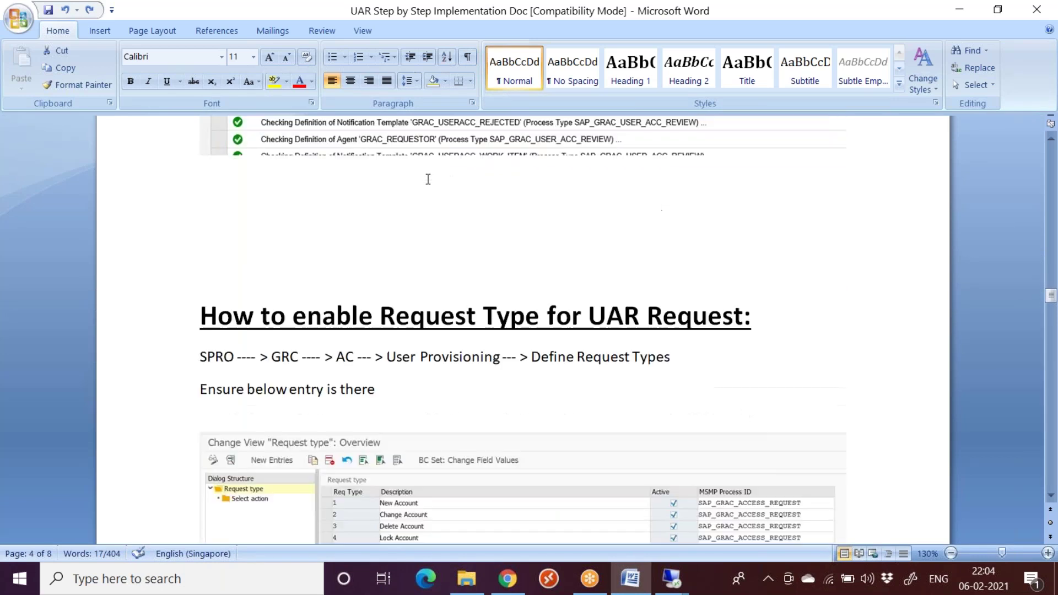
pyautogui.scroll(-3, 428, 179)
pyautogui.scroll(15, 428, 178)
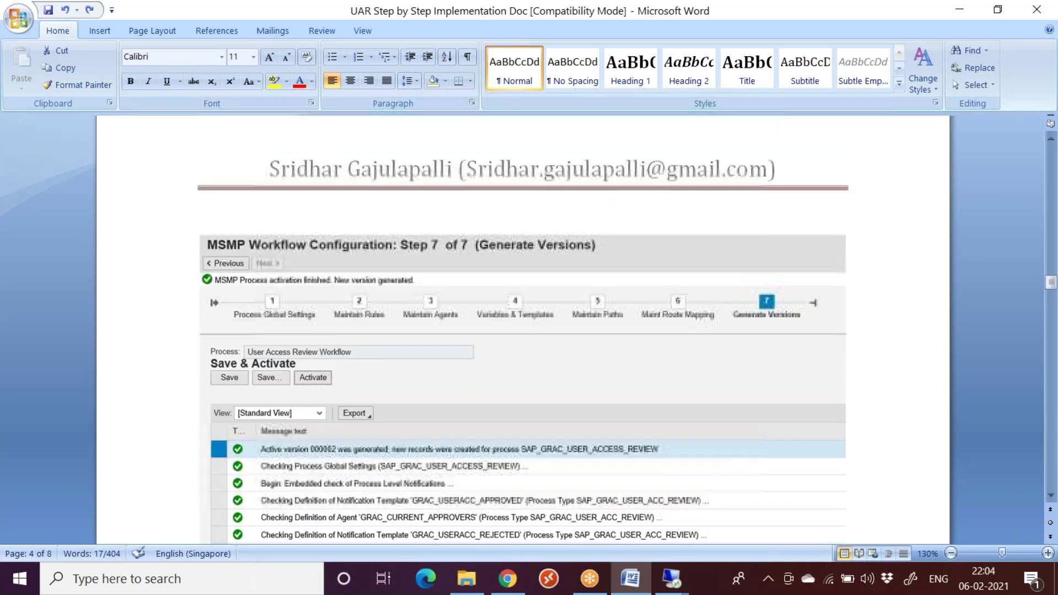
pyautogui.scroll(20, 427, 177)
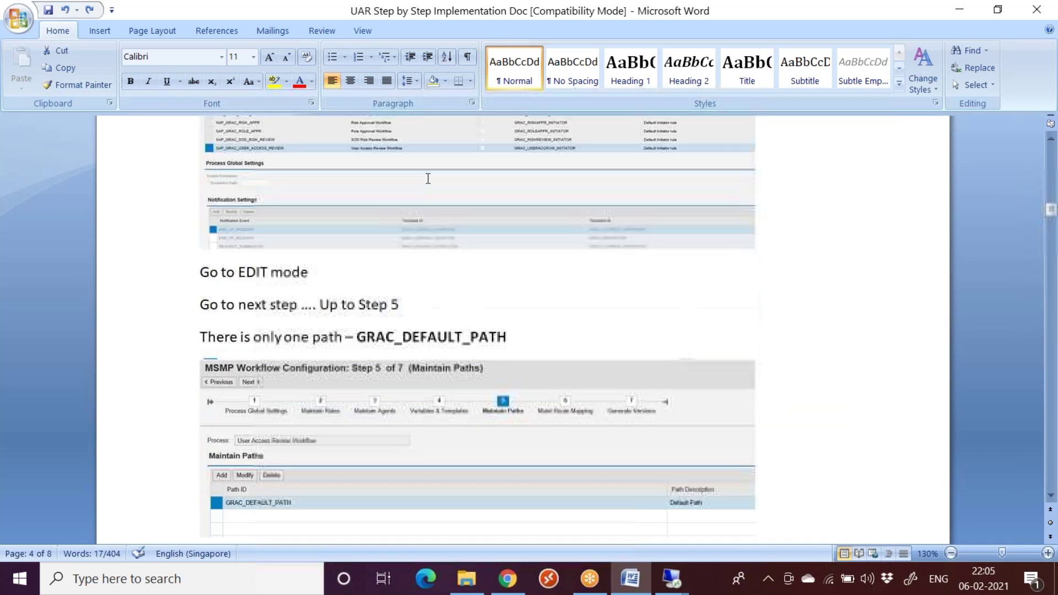
pyautogui.scroll(6, 427, 178)
pyautogui.scroll(-3, 427, 178)
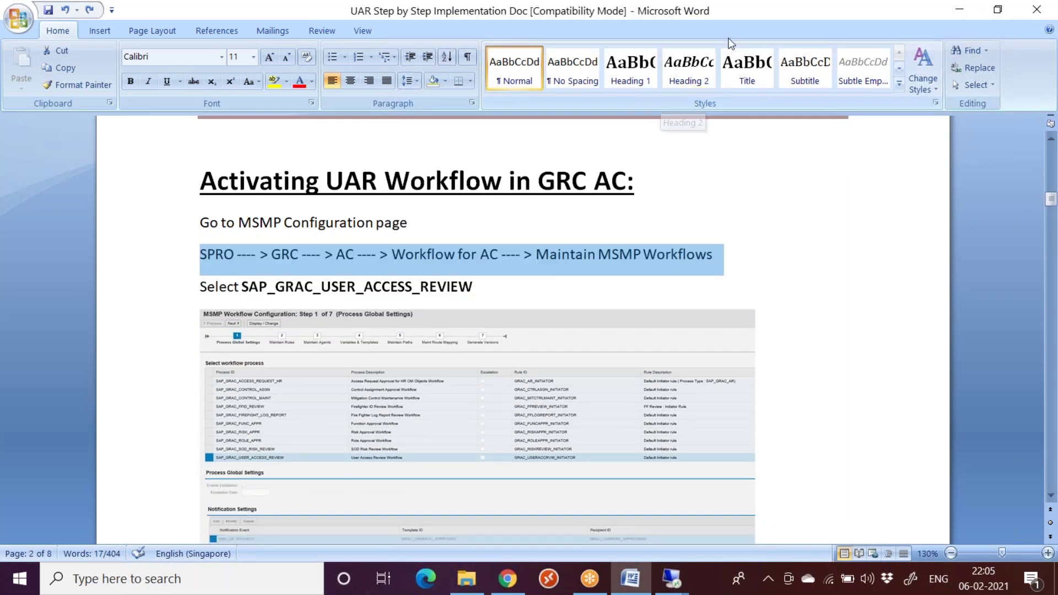
pyautogui.press('Right')
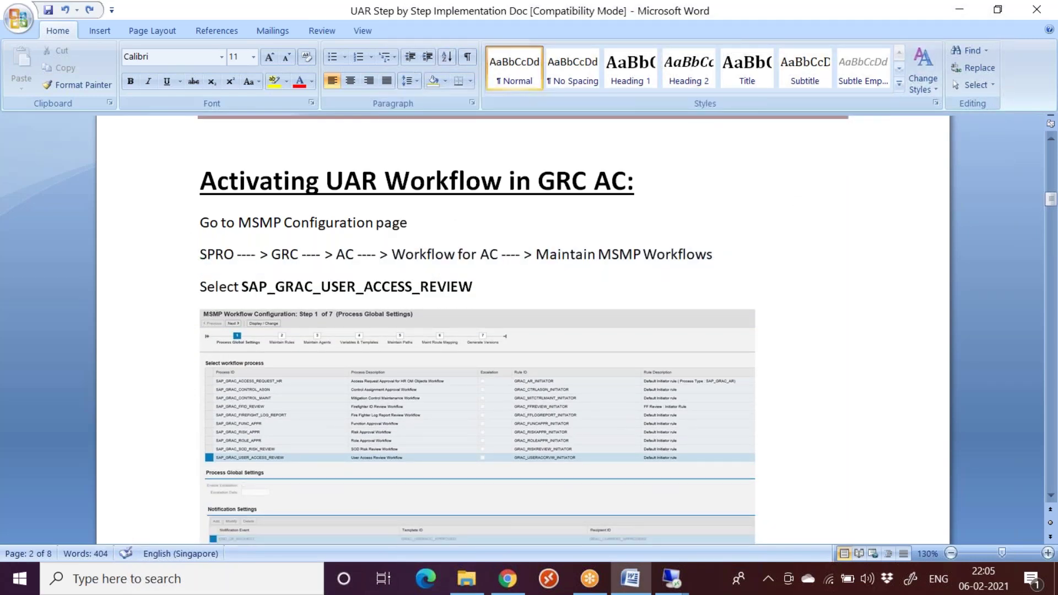